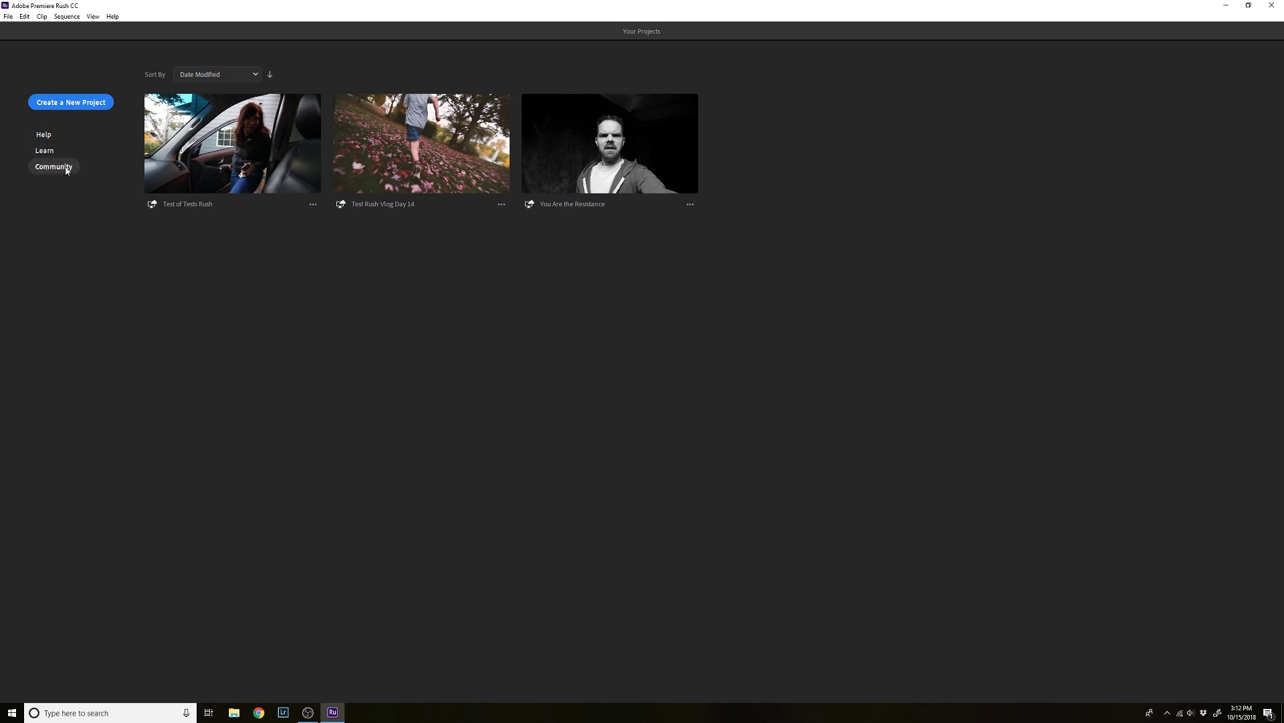
Open the Community page to view Adobe's Creative Cloud YouTube channel, and close the browser window.
{"action": "left_click", "coordinate": [67, 170]}
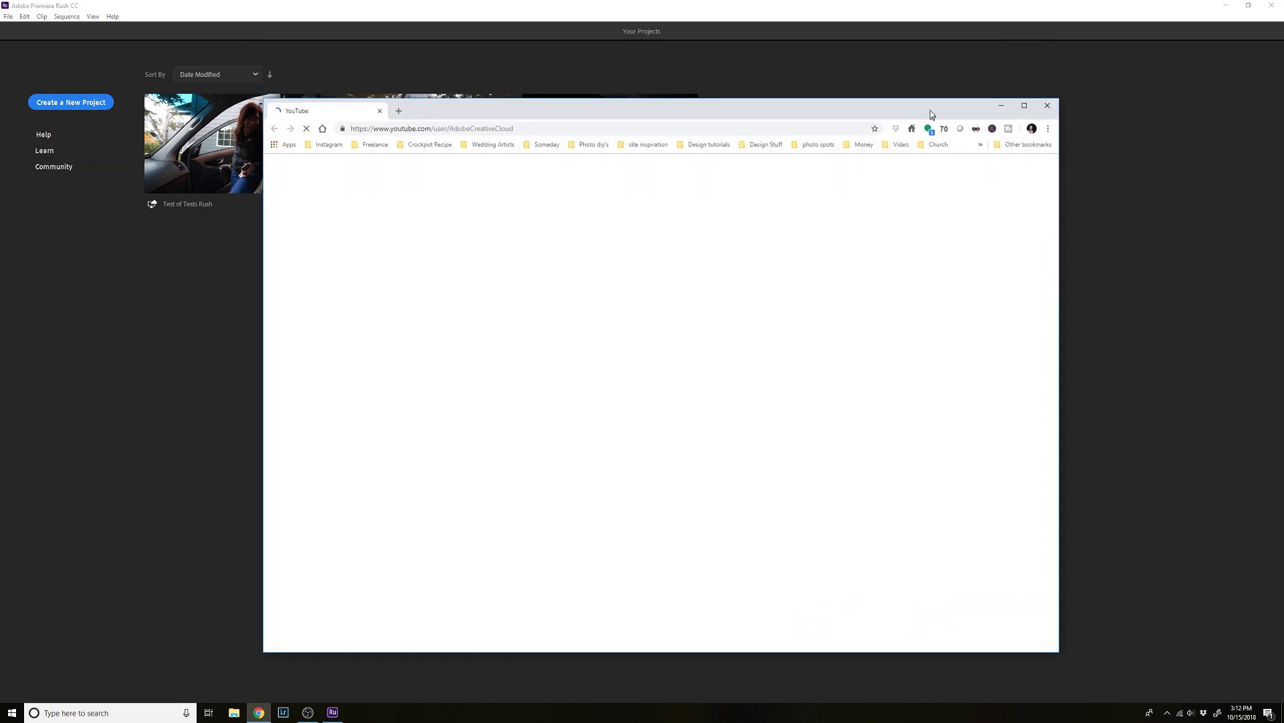
{"action": "left_click_drag", "start_coordinate": [933, 122], "coordinate": [923, 110]}
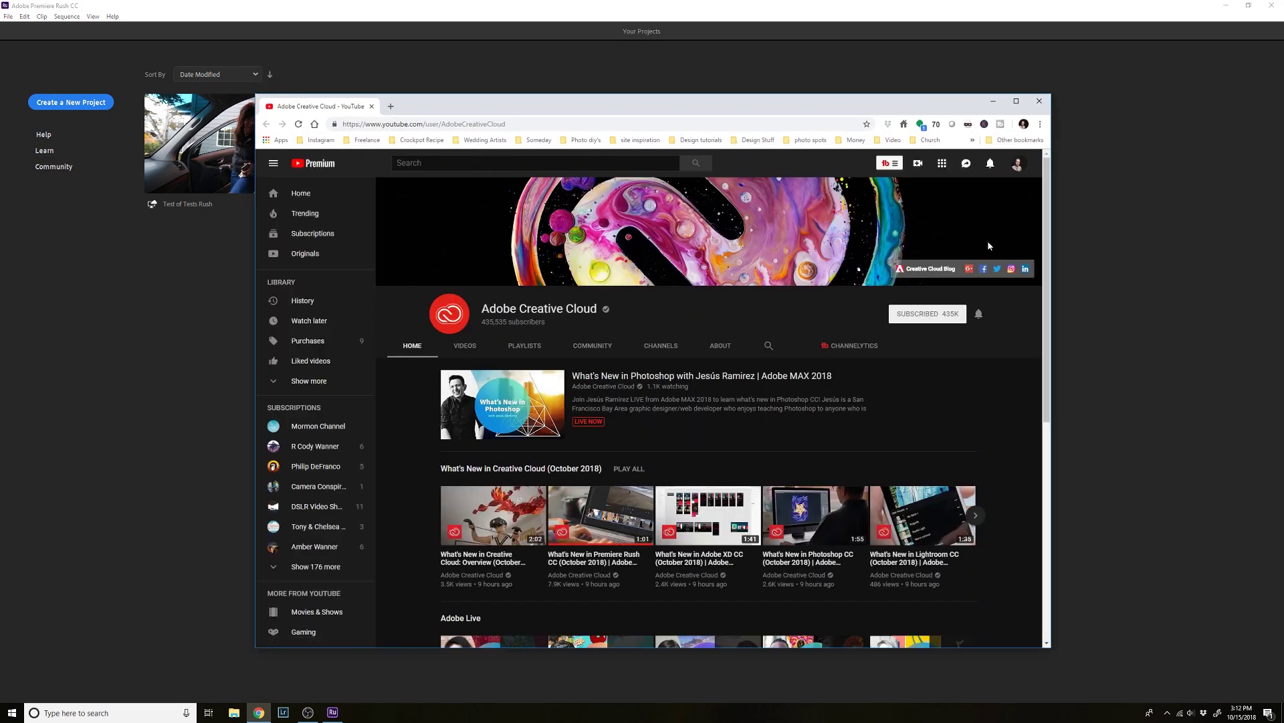
{"action": "left_click", "coordinate": [1039, 101]}
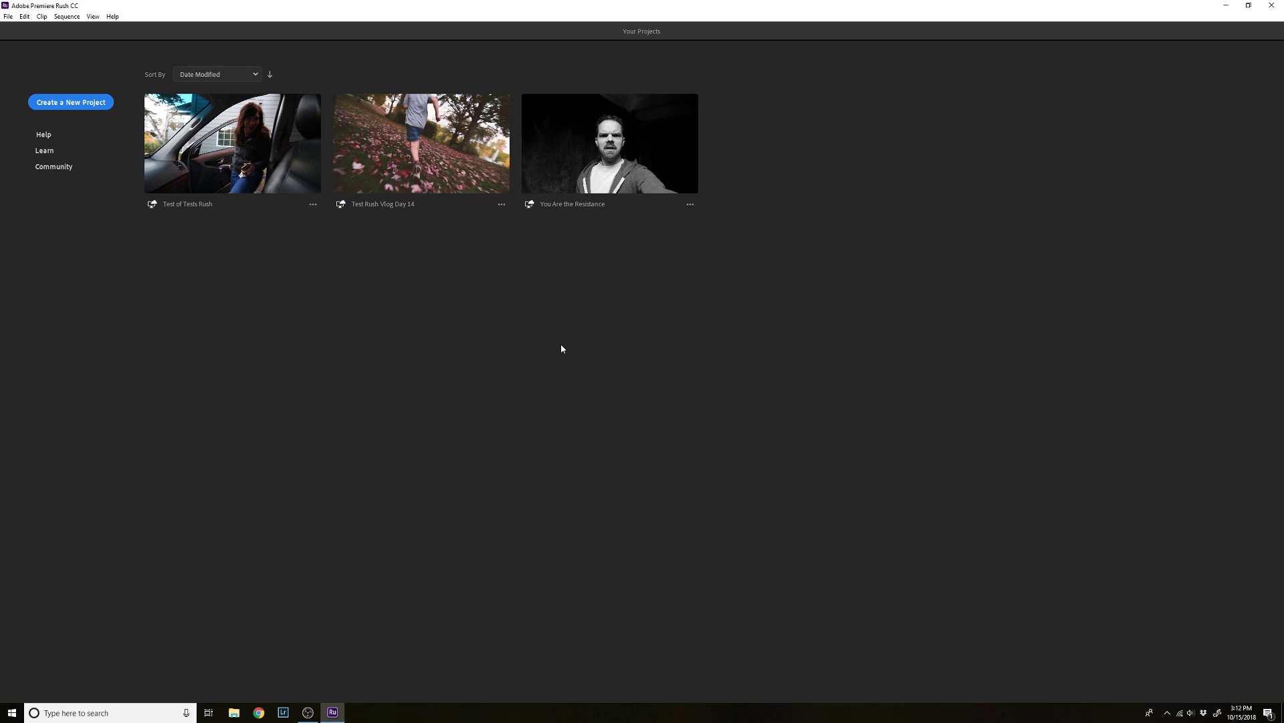
Start a new project named Test Rush and browse the B: (2T Storage) drive for its media.
{"action": "left_click", "coordinate": [68, 103]}
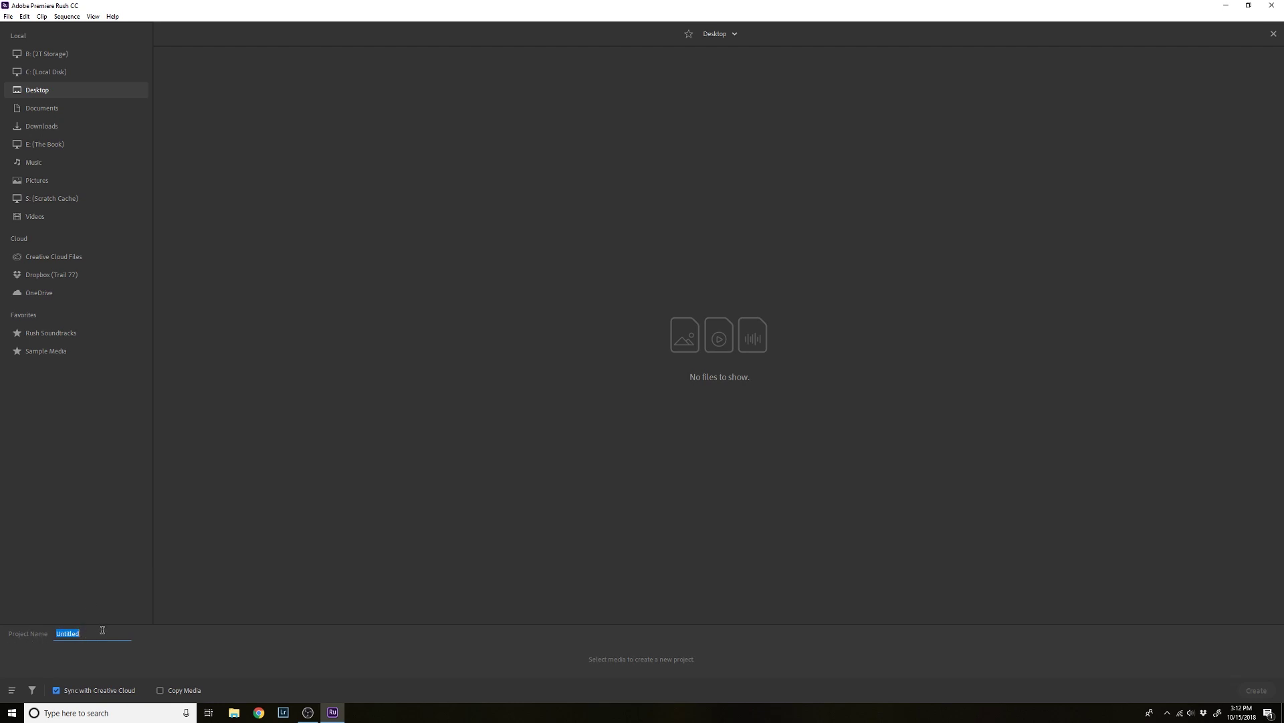
{"action": "type", "text": "Test Rush"}
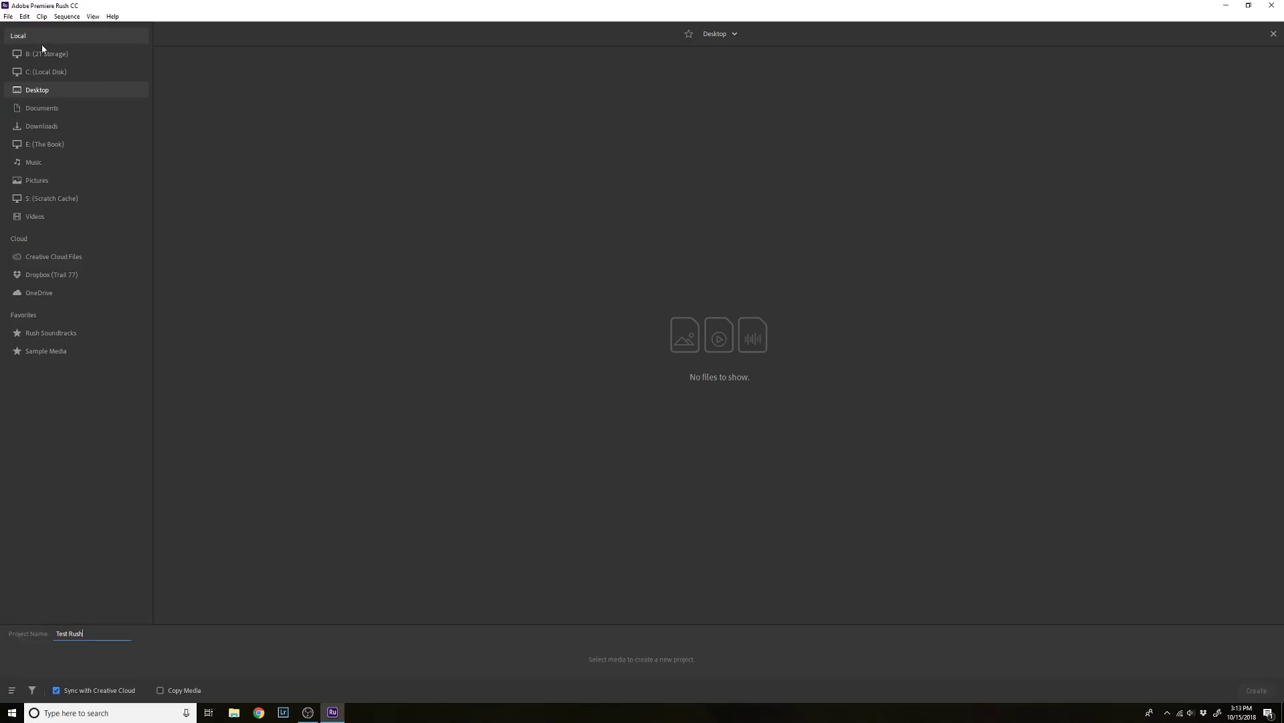
{"action": "left_click", "coordinate": [43, 53]}
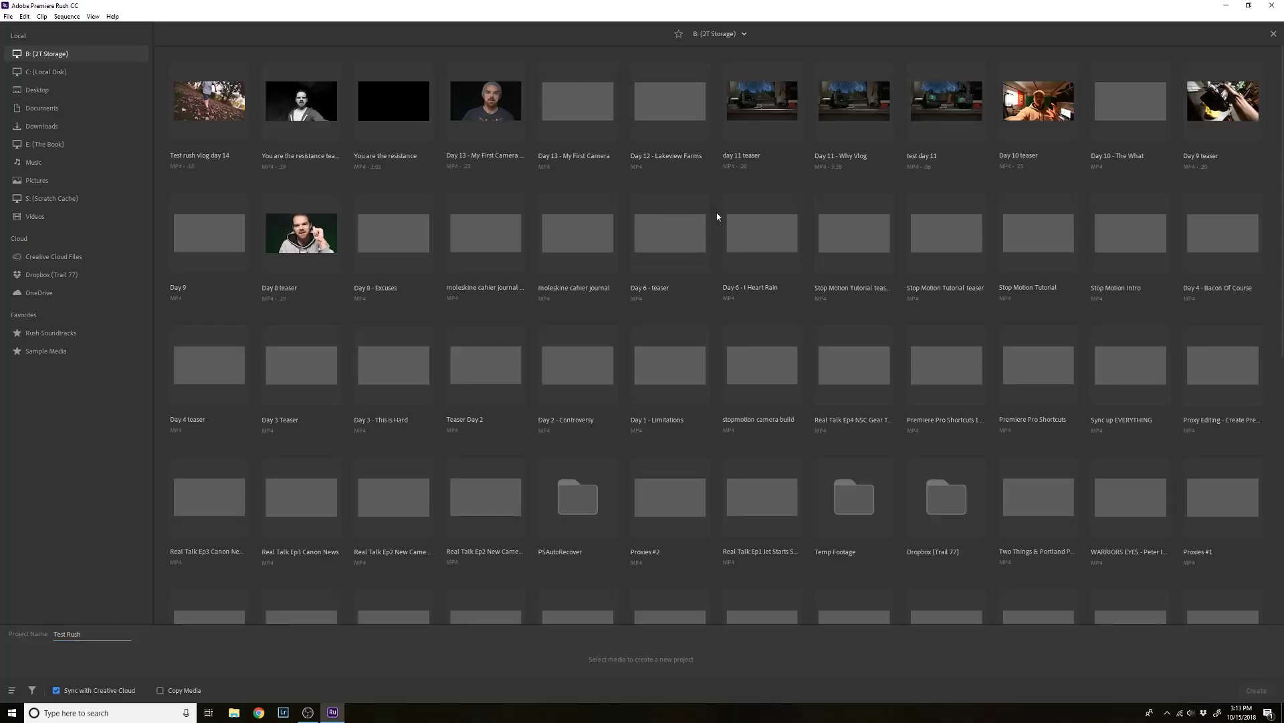
{"action": "scroll", "coordinate": [717, 217], "scroll_direction": "down", "scroll_amount": 2}
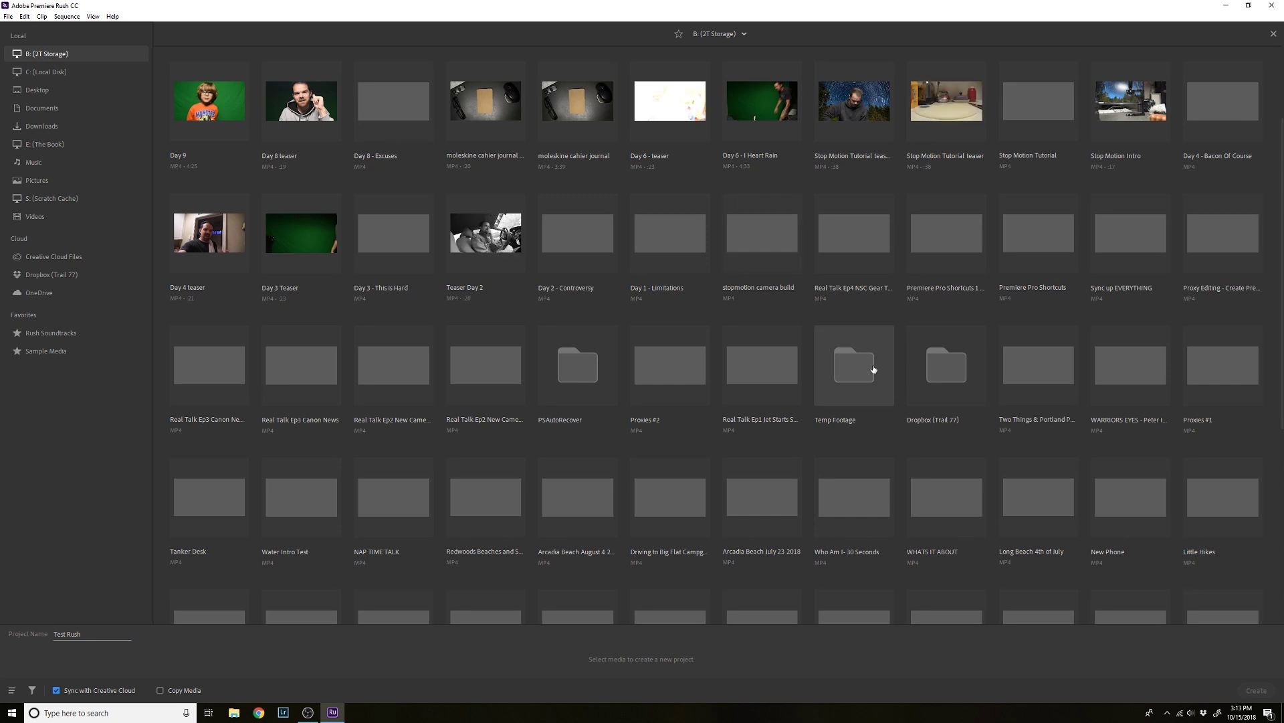
{"action": "scroll", "coordinate": [779, 293], "scroll_direction": "up", "scroll_amount": 2}
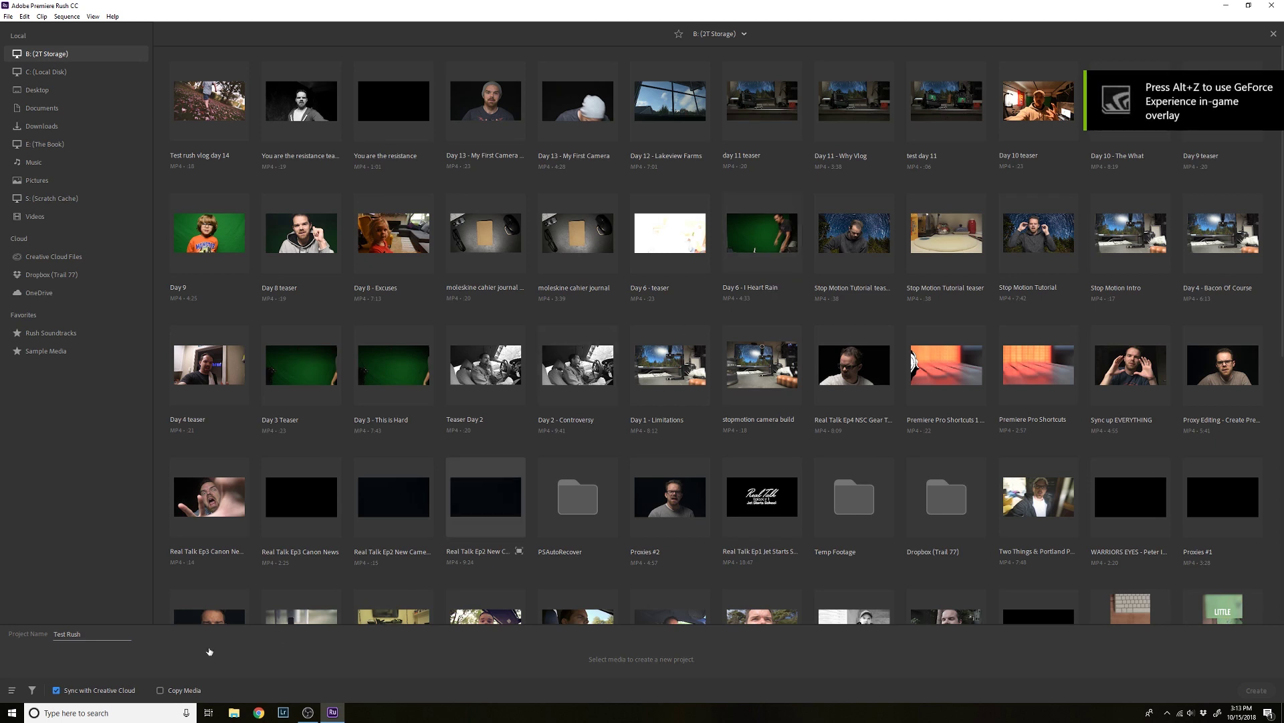
Look through the sort orders and media type filters available for browsing the source files.
{"action": "left_click", "coordinate": [12, 691]}
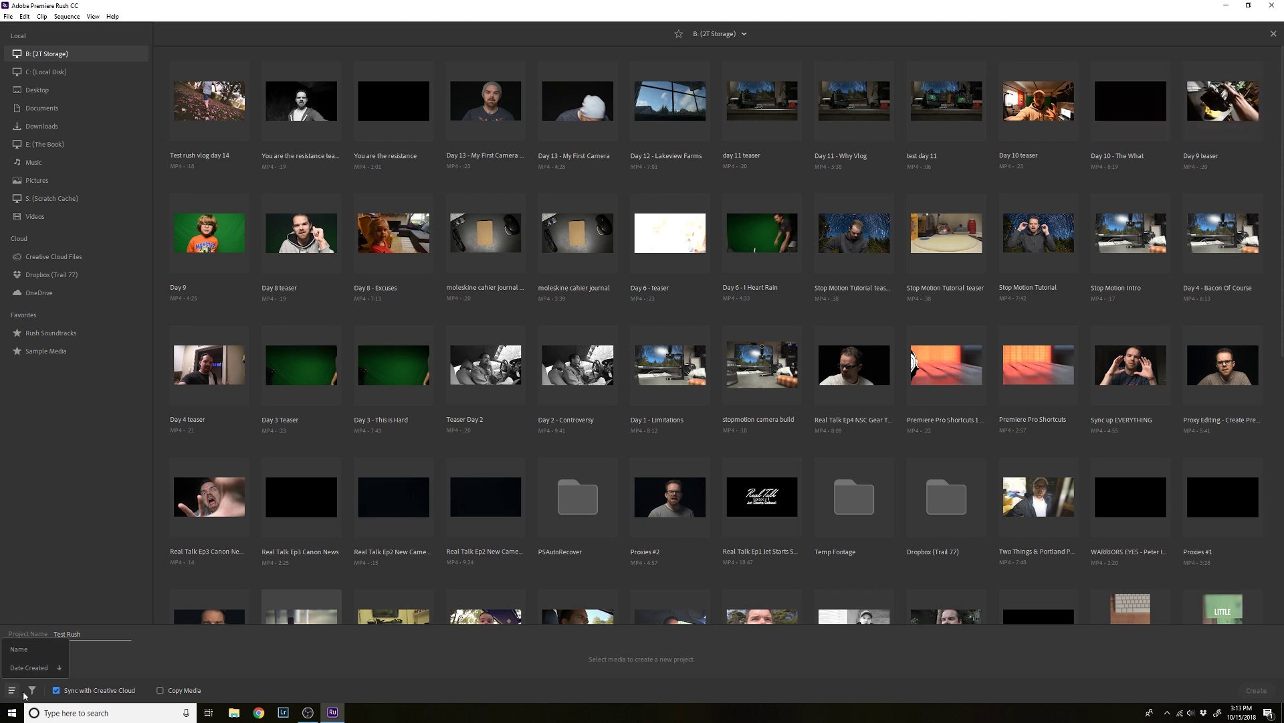
{"action": "left_click", "coordinate": [32, 691]}
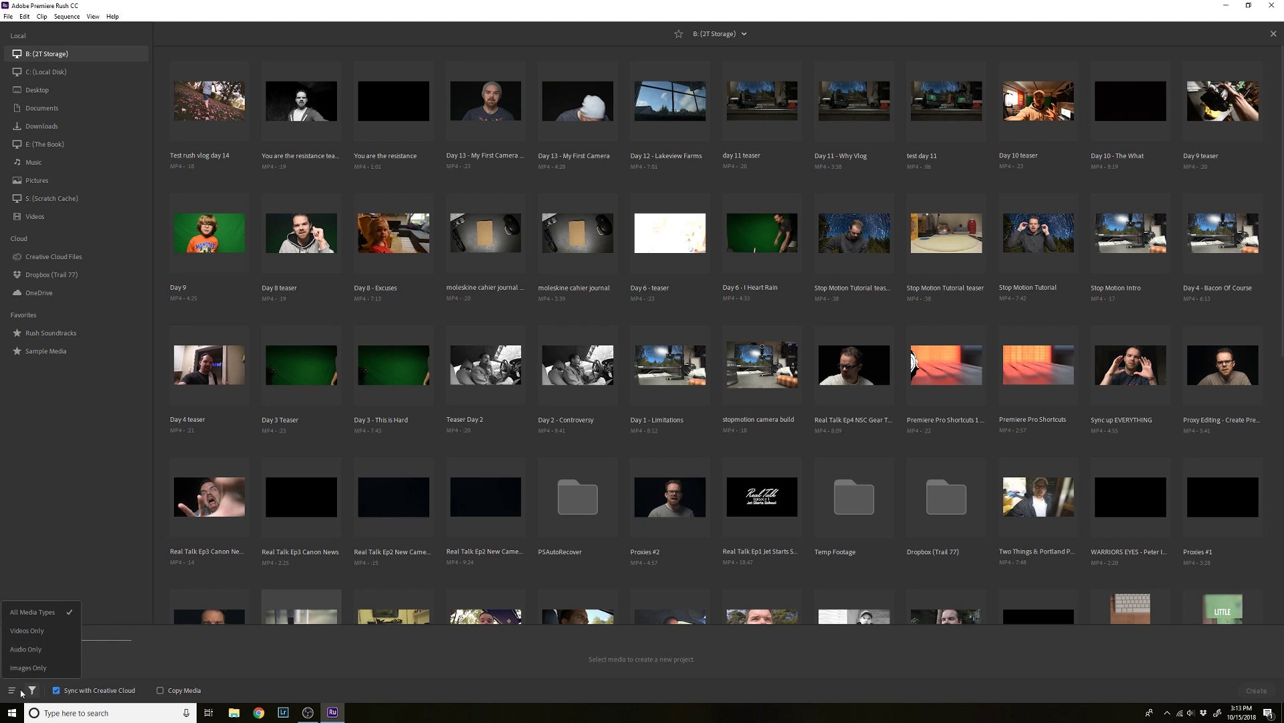
{"action": "key", "text": "Escape"}
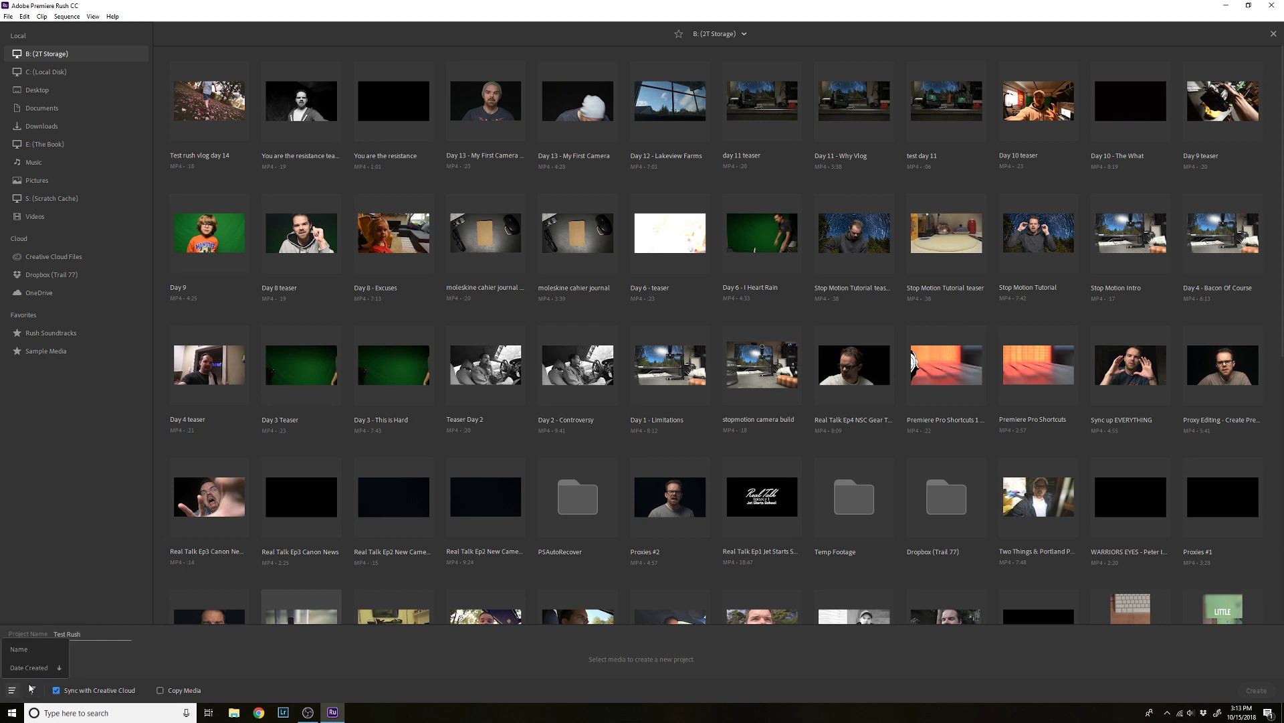
Open the Day 14 footage folder inside Temp Footage and Vlogtober.
{"action": "left_click", "coordinate": [843, 492]}
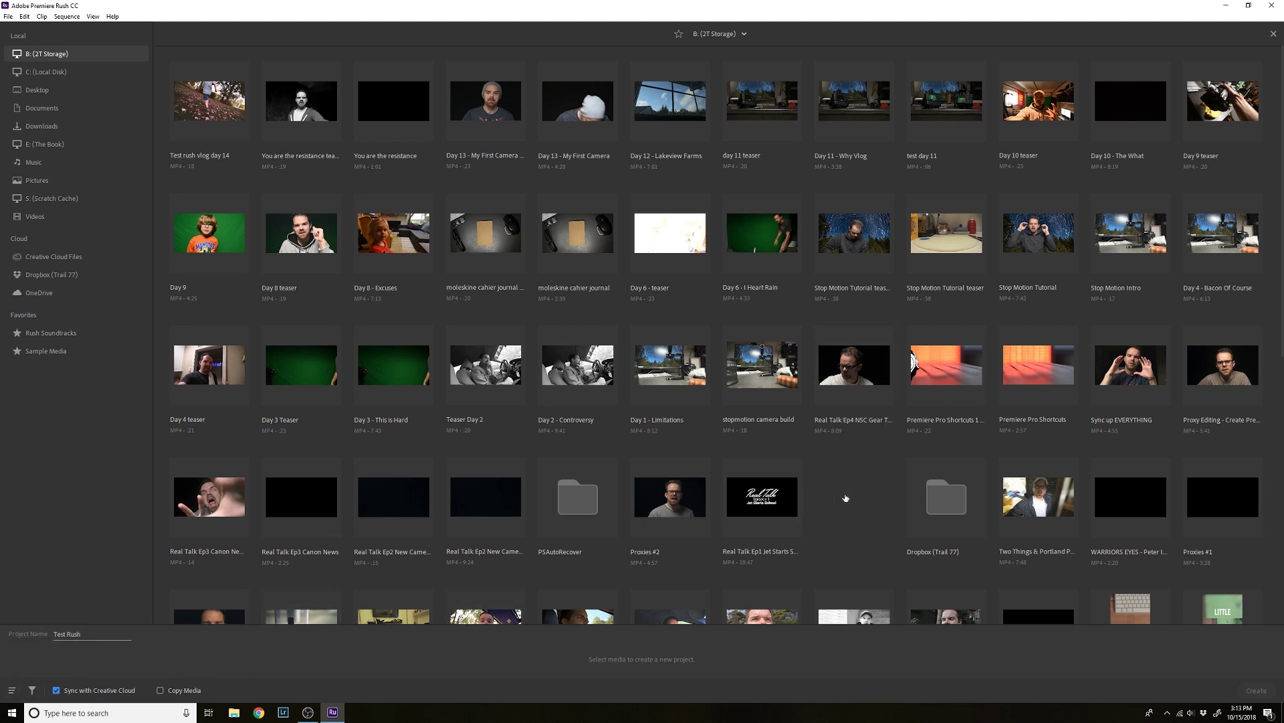
{"action": "left_click", "coordinate": [214, 114]}
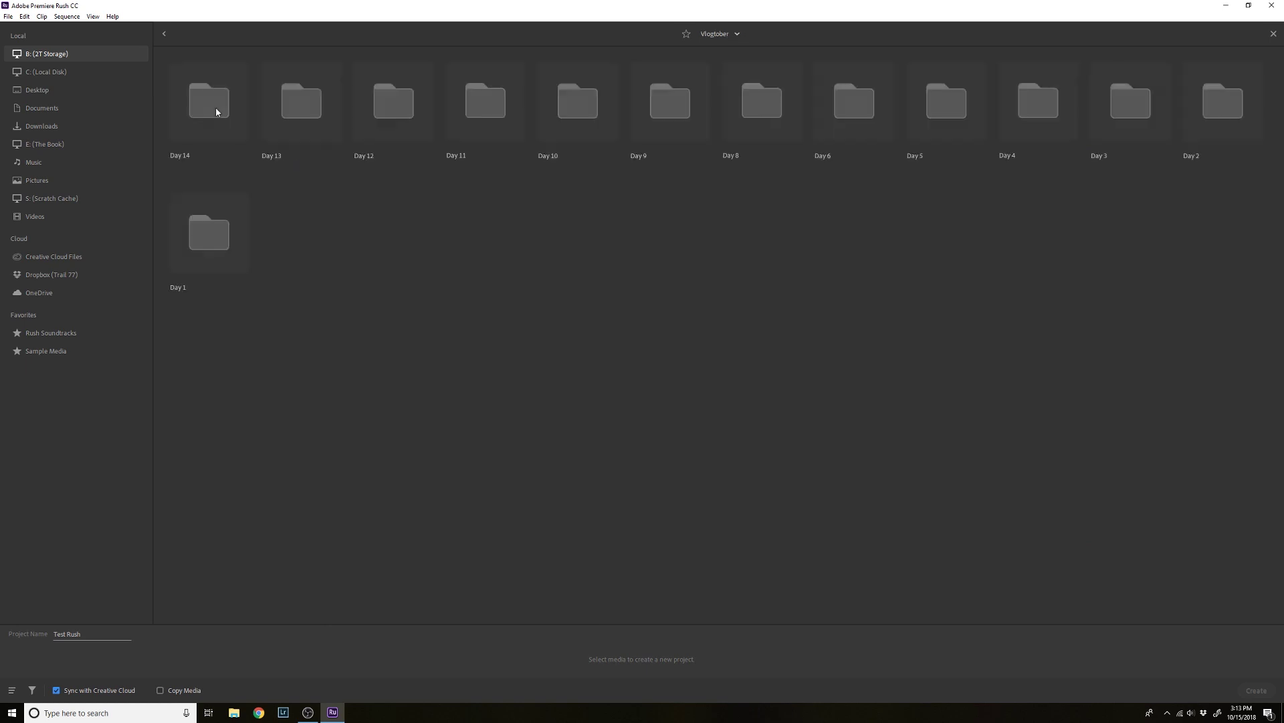
{"action": "left_click", "coordinate": [211, 110]}
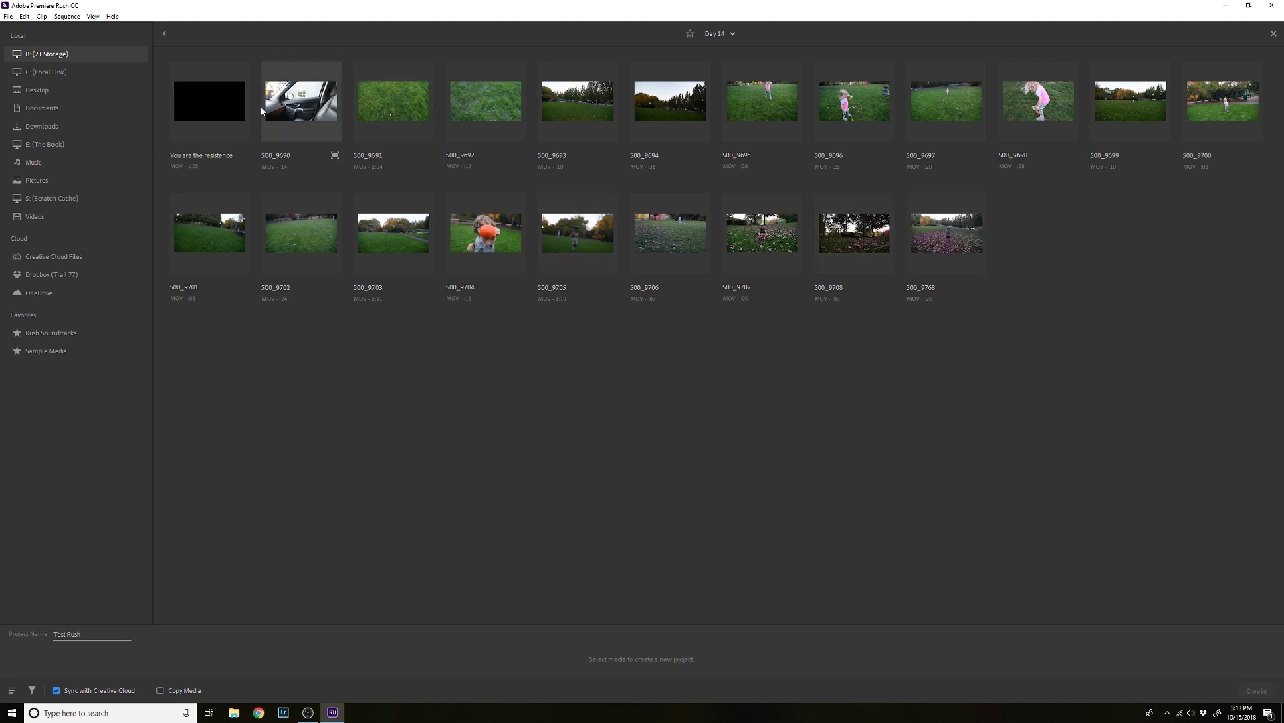
Select clips 500_9690, 500_9768 and 500_9704, in that order, as the project's media.
{"action": "left_click", "coordinate": [306, 104]}
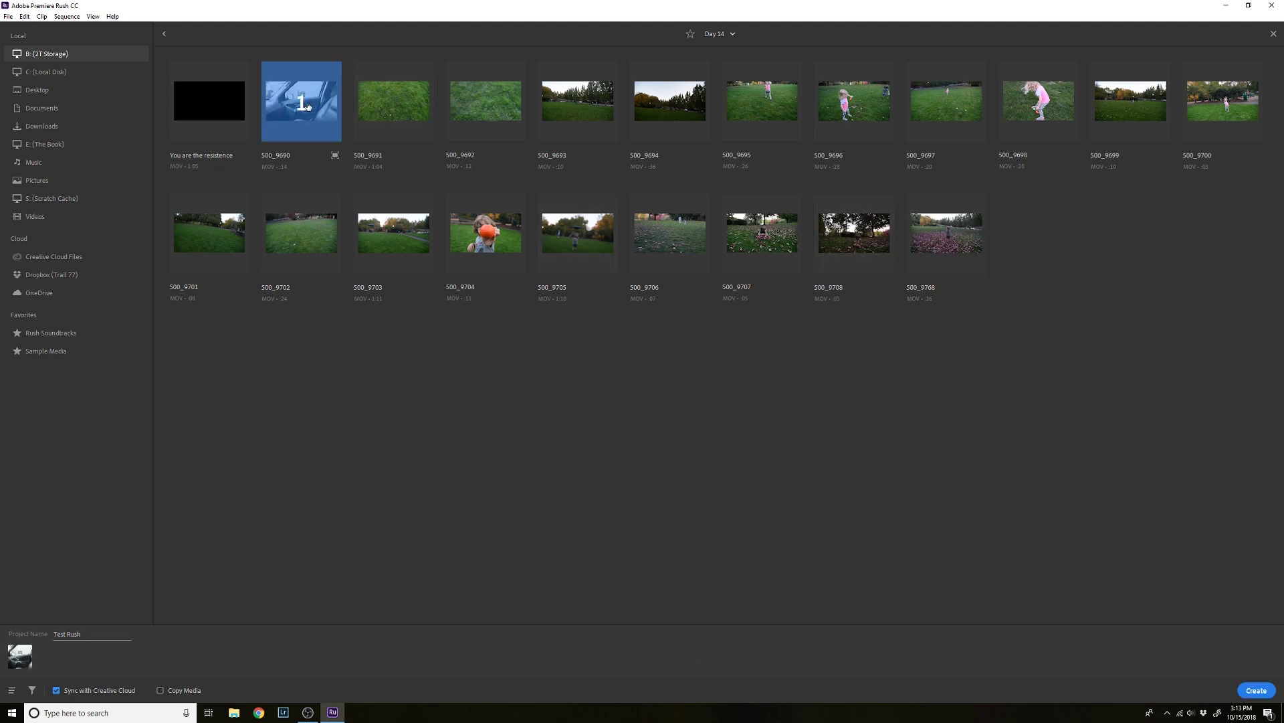
{"action": "left_click", "coordinate": [490, 246]}
{"action": "left_click", "coordinate": [487, 232]}
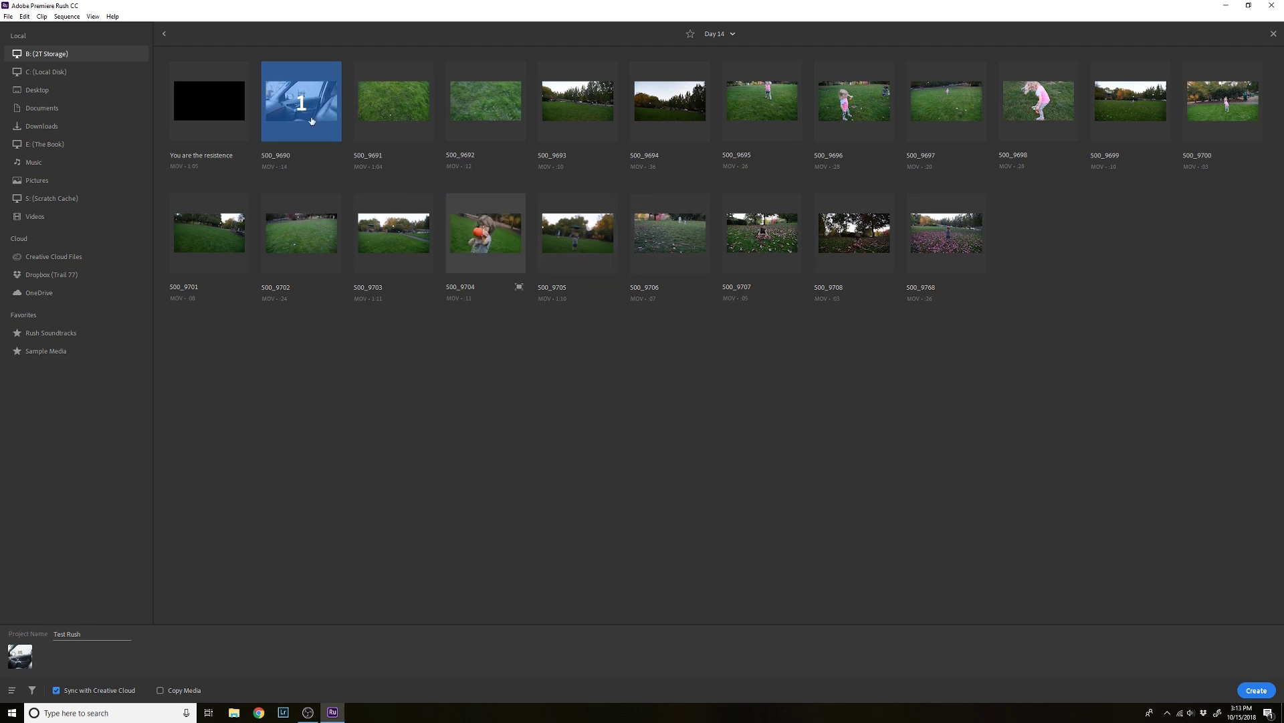
{"action": "left_click", "coordinate": [959, 234]}
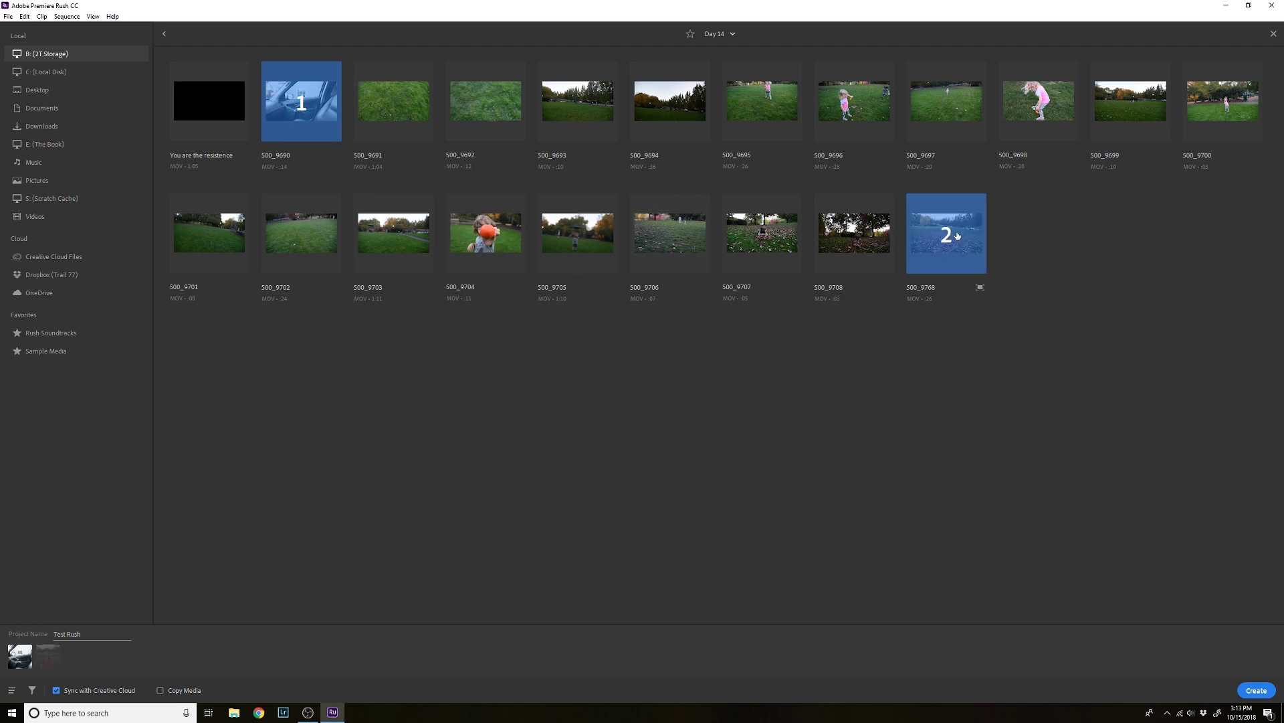
{"action": "left_click", "coordinate": [515, 275]}
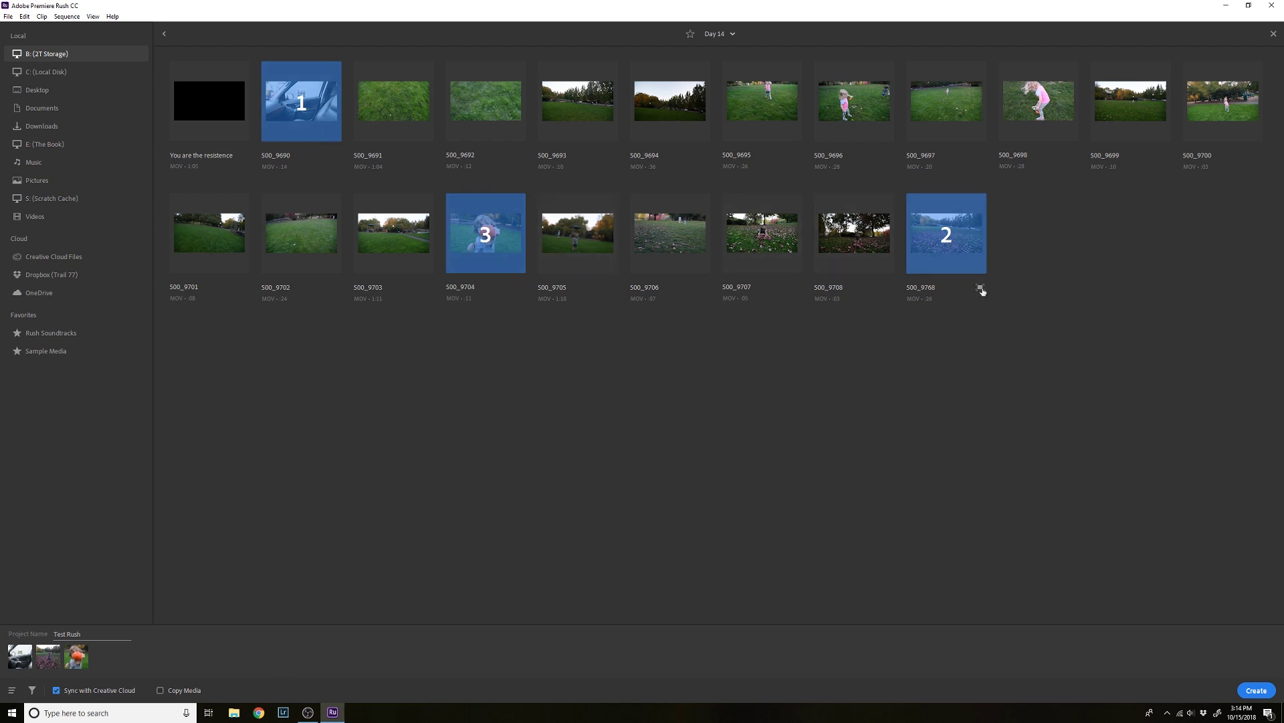
Trim clip 500_9768 in its preview to about 5 seconds starting near 00:10, and create the project.
{"action": "left_click", "coordinate": [981, 290]}
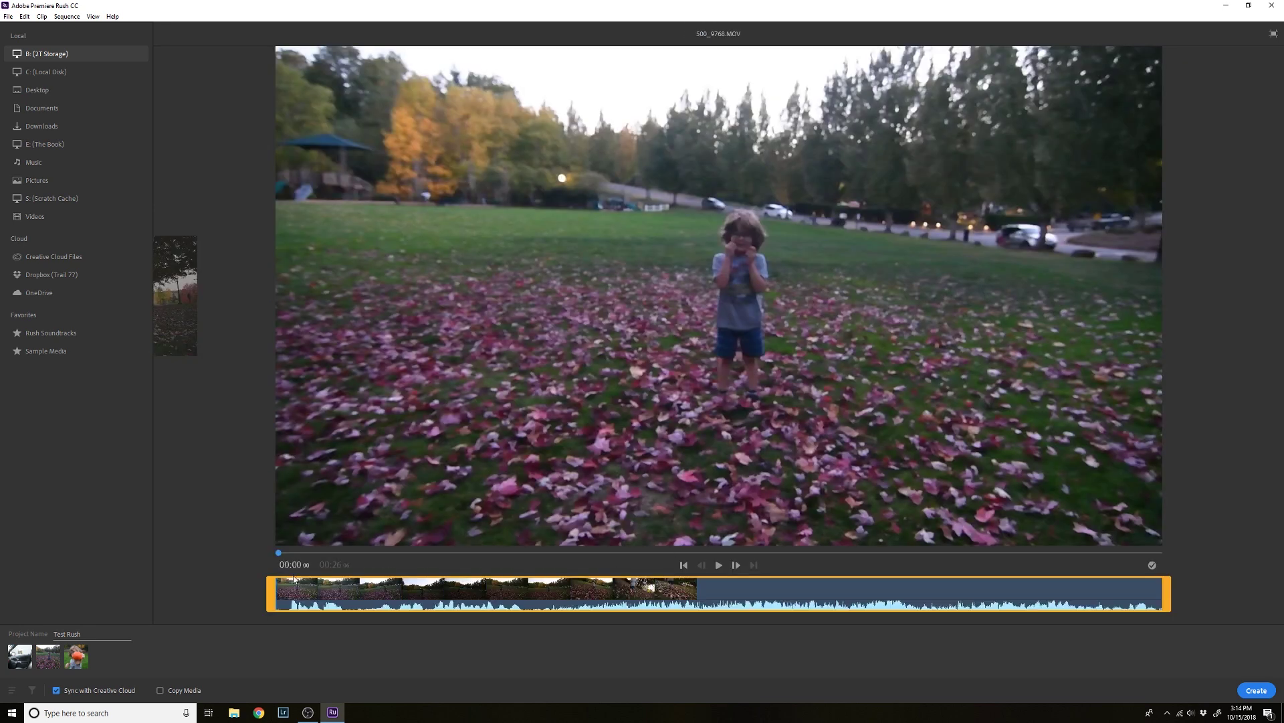
{"action": "left_click_drag", "start_coordinate": [271, 593], "coordinate": [627, 595]}
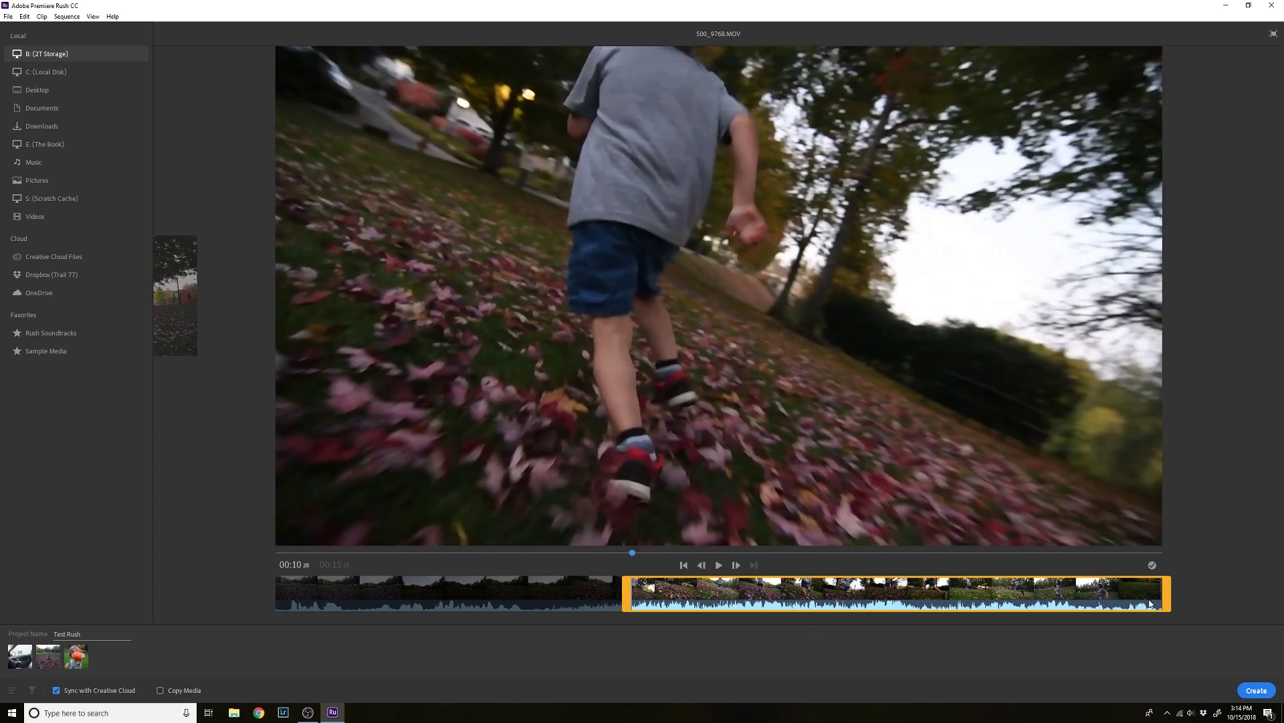
{"action": "left_click_drag", "start_coordinate": [1172, 597], "coordinate": [798, 610]}
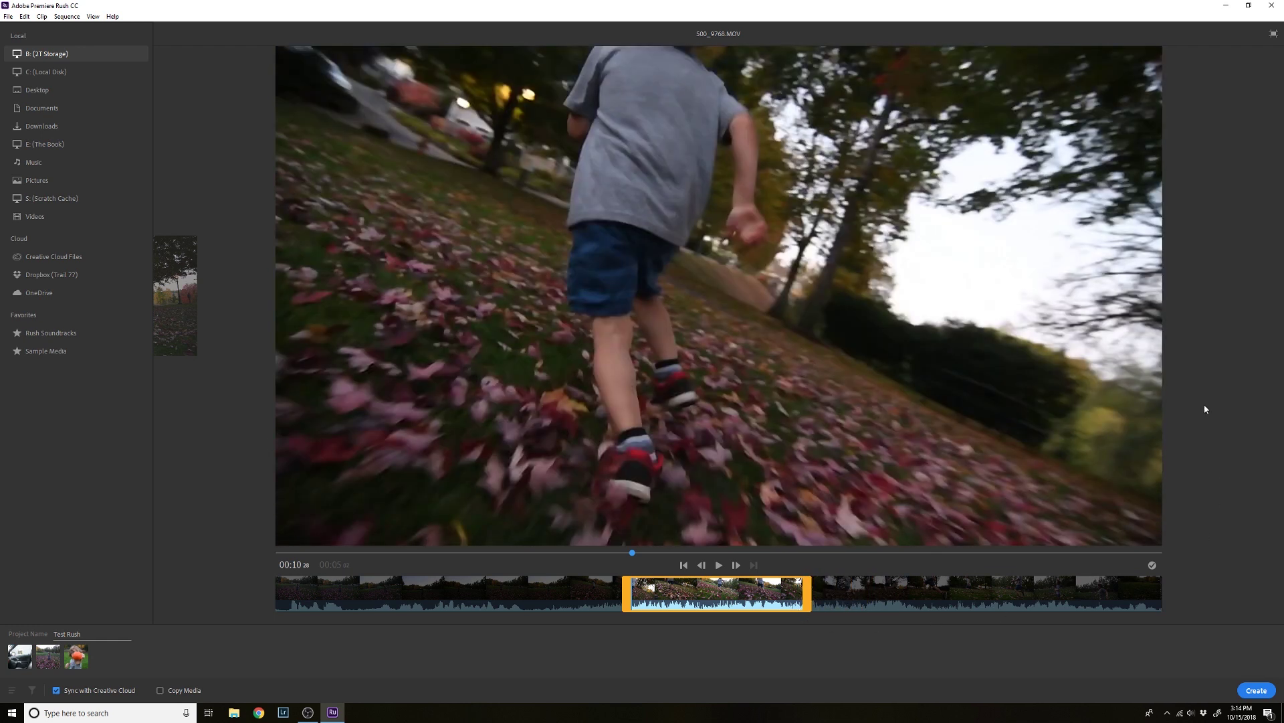
{"action": "left_click", "coordinate": [1274, 34]}
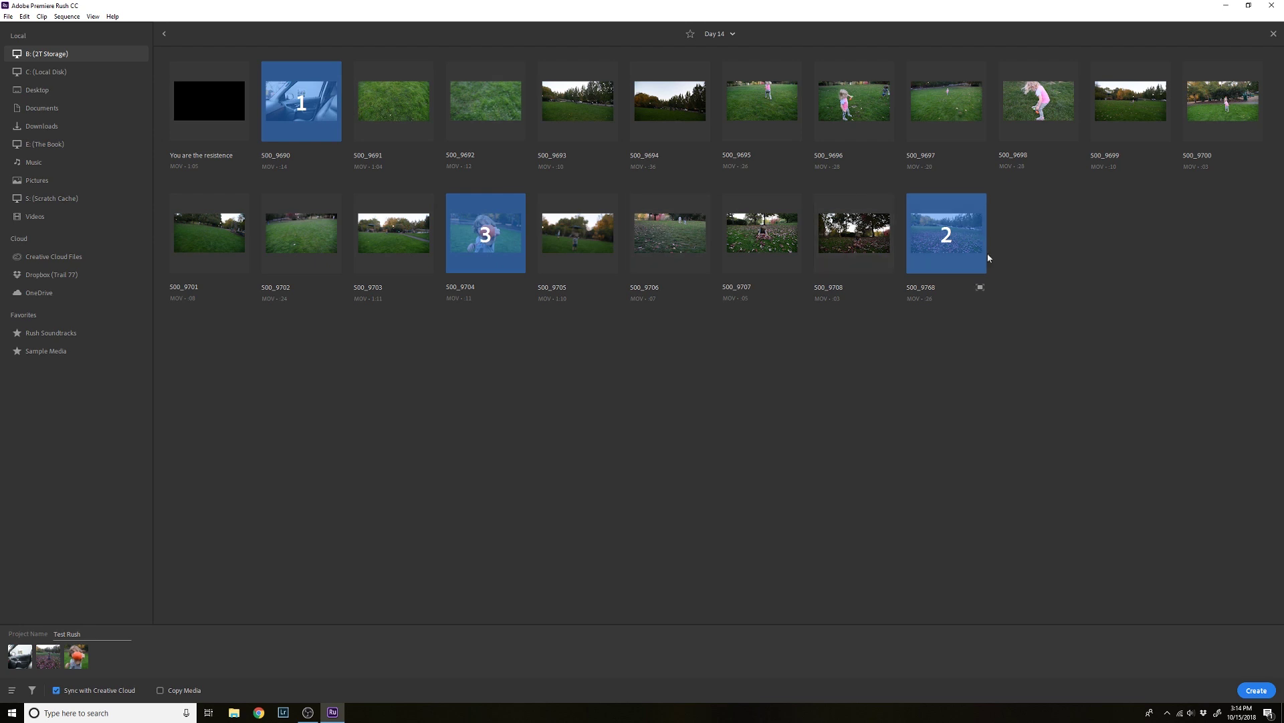
{"action": "left_click", "coordinate": [1257, 690]}
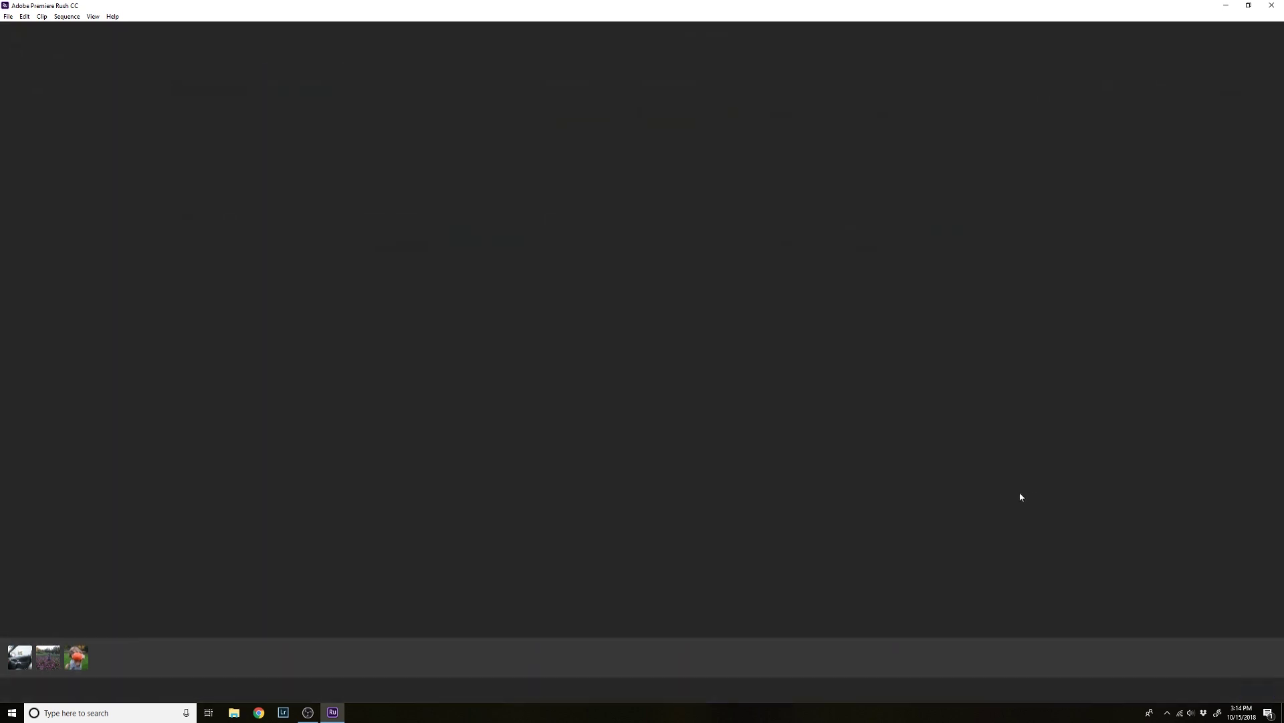
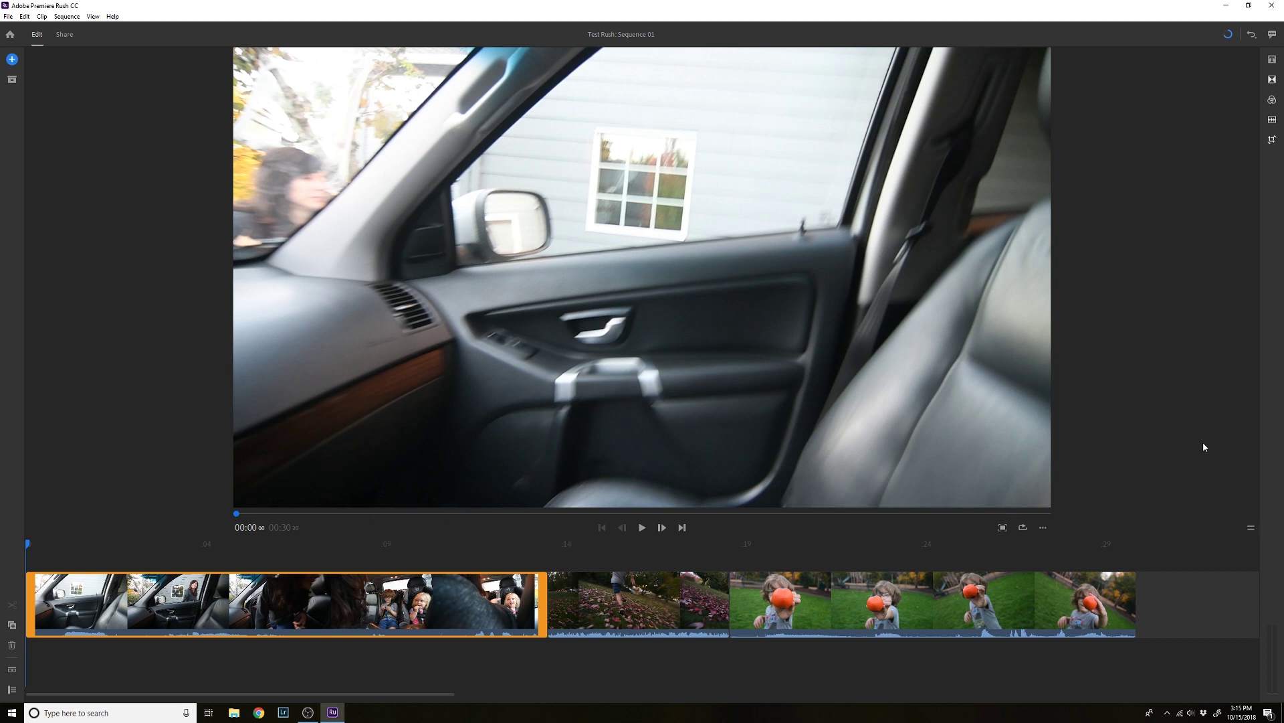
Enlarge the timeline area and expand the clips' audio, viewing the track controls briefly before hiding them again.
{"action": "left_click_drag", "start_coordinate": [1250, 527], "coordinate": [1237, 334]}
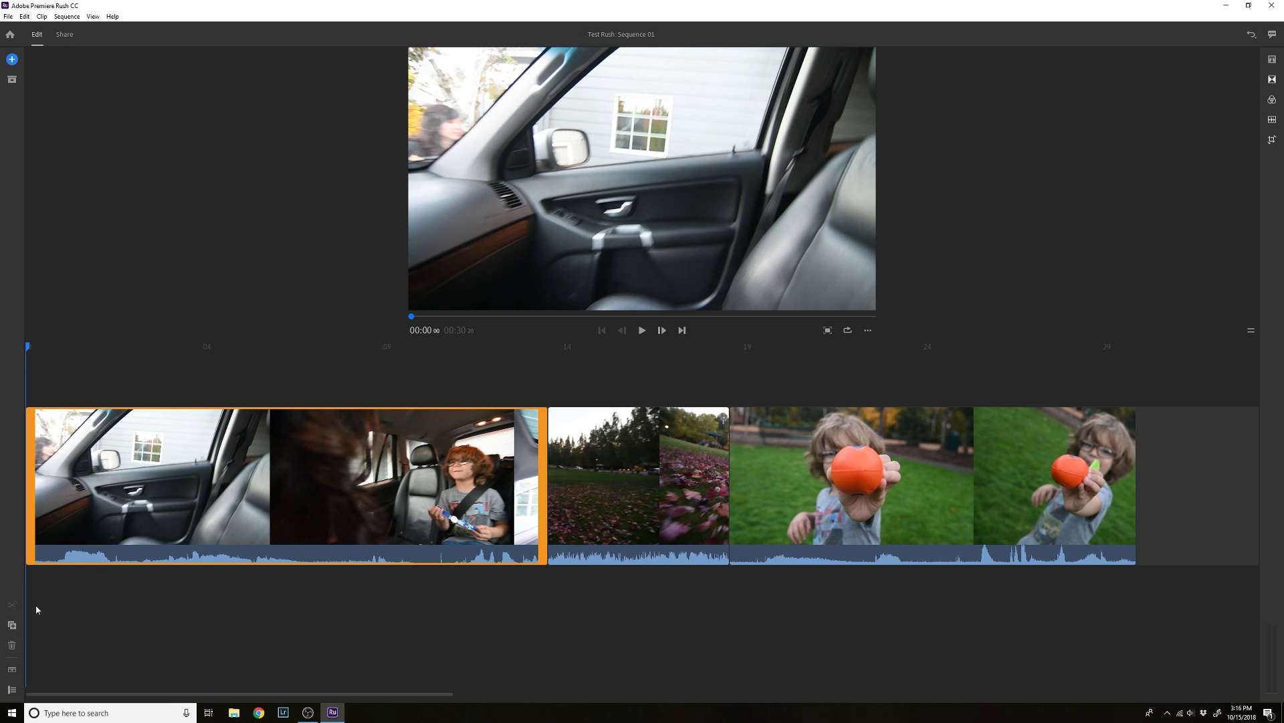
{"action": "left_click", "coordinate": [13, 671]}
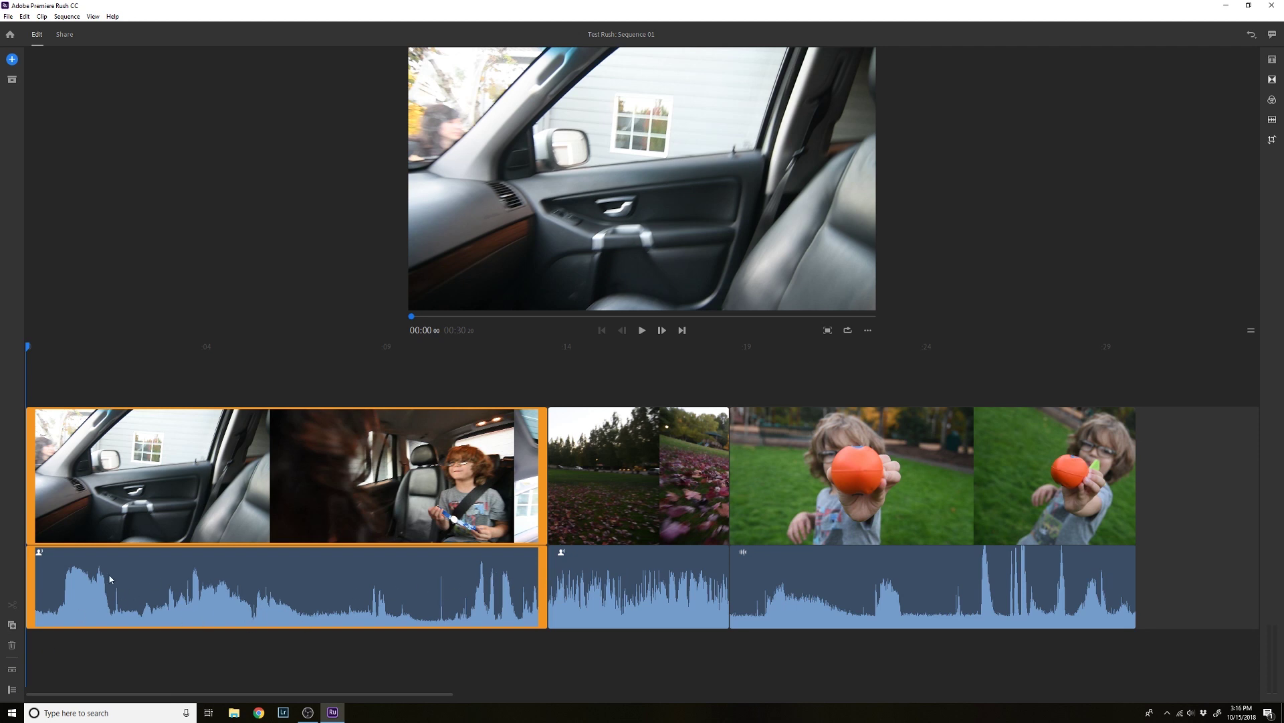
{"action": "left_click", "coordinate": [12, 689]}
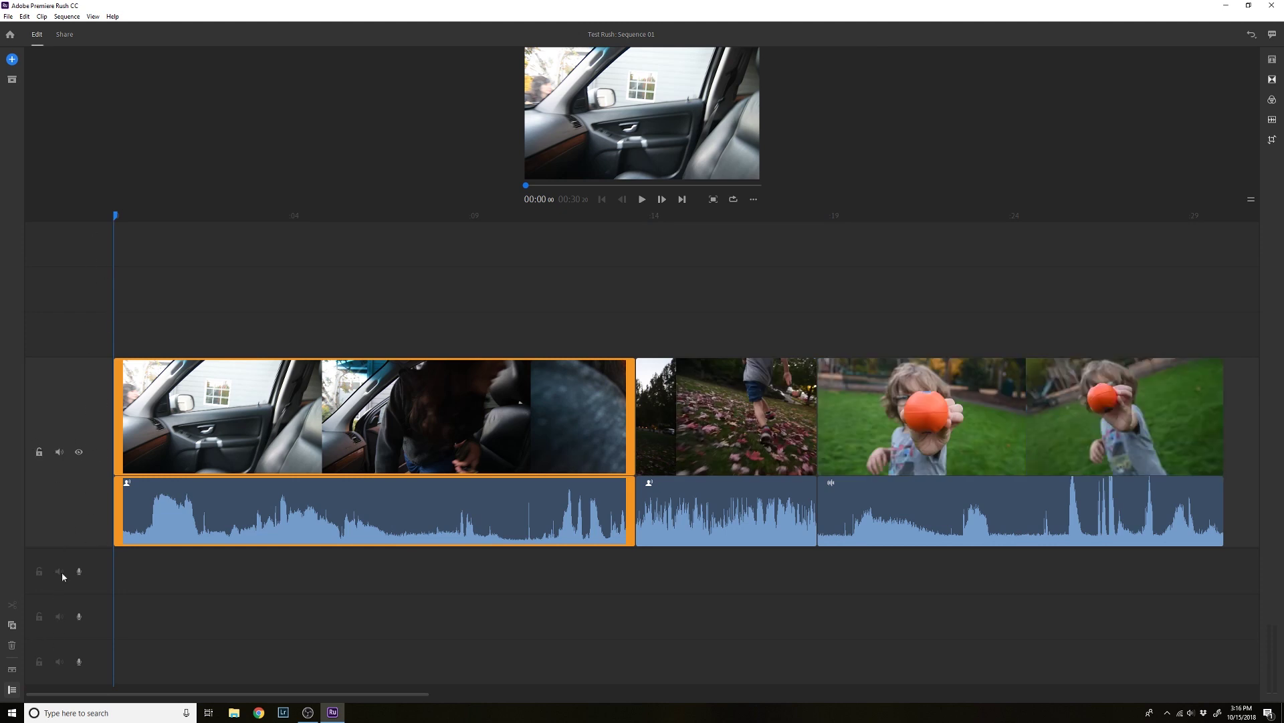
{"action": "left_click", "coordinate": [12, 689]}
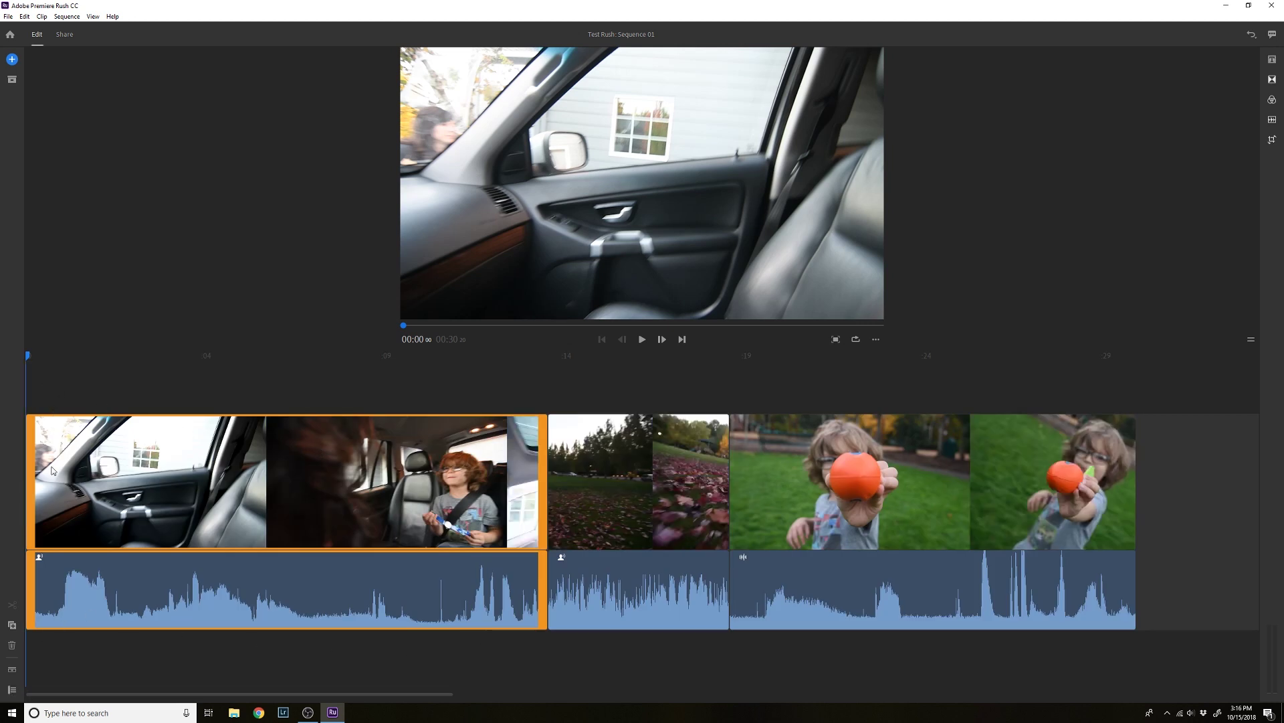
Trim about 4 seconds off the start of the first car clip, and cut out its section between 00:03 and 00:06.
{"action": "left_click_drag", "start_coordinate": [30, 496], "coordinate": [179, 508]}
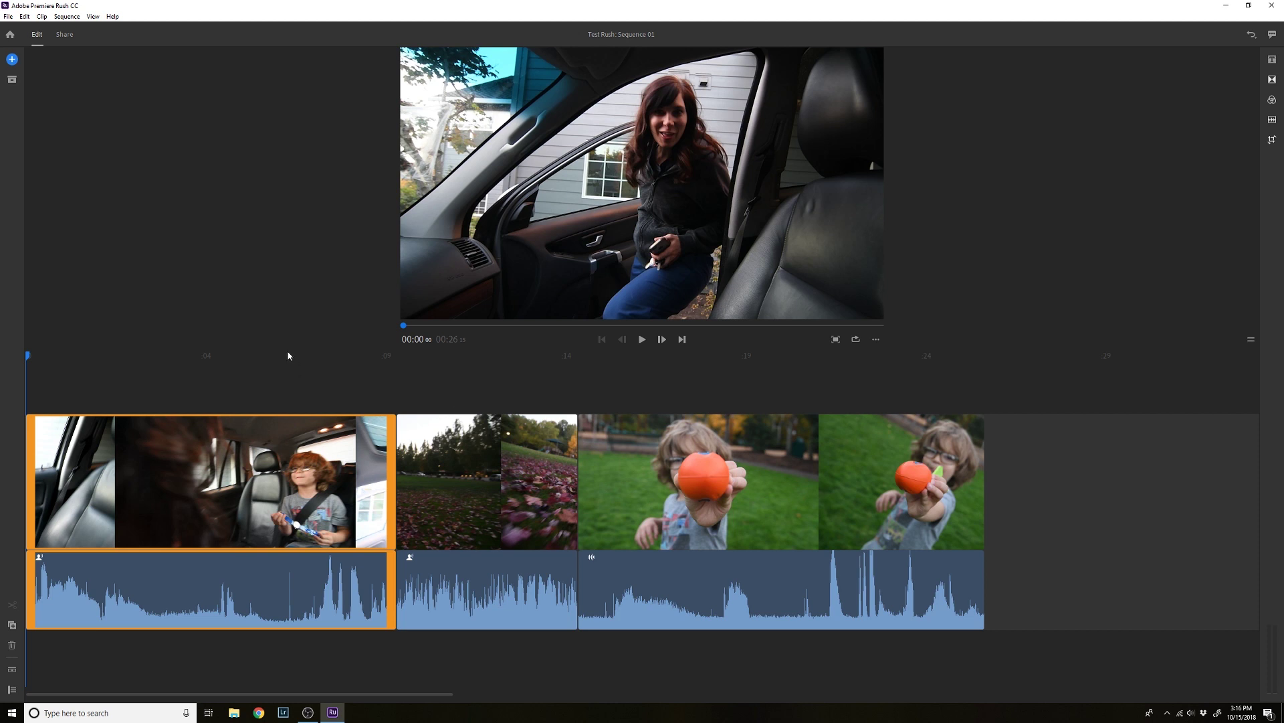
{"action": "left_click", "coordinate": [136, 359]}
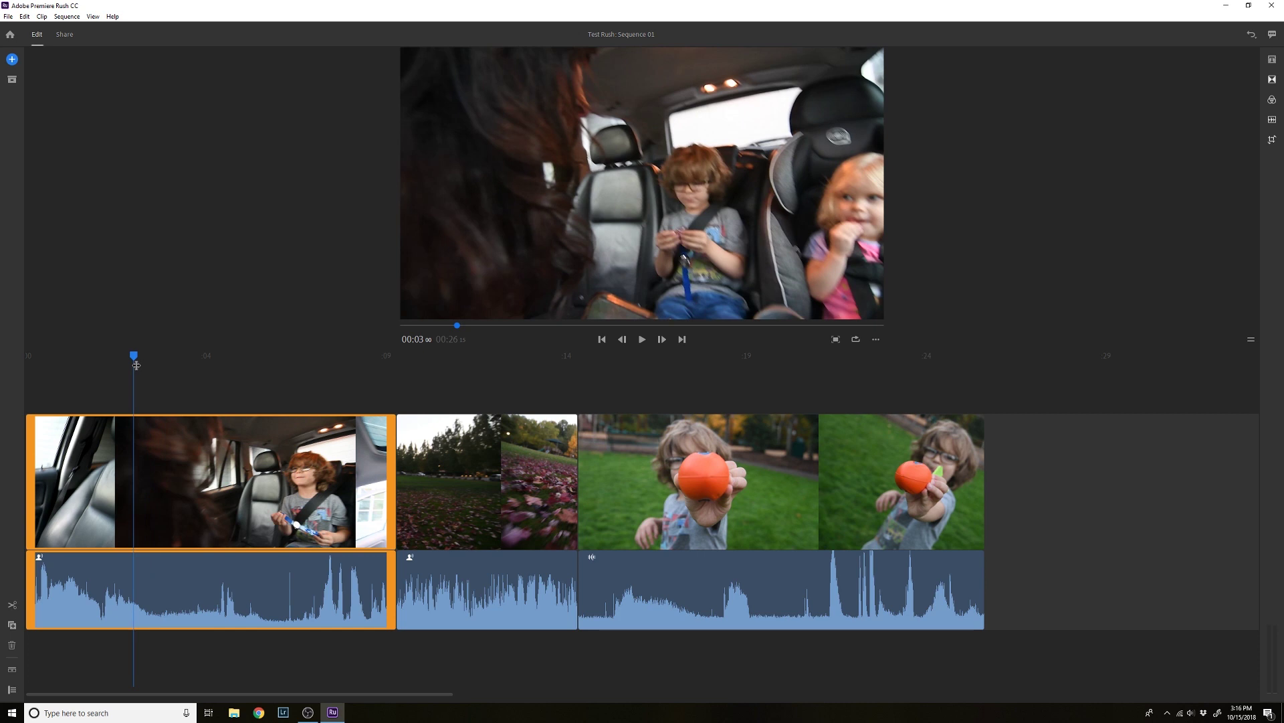
{"action": "key", "text": "s"}
{"action": "left_click", "coordinate": [251, 357]}
{"action": "key", "text": "s"}
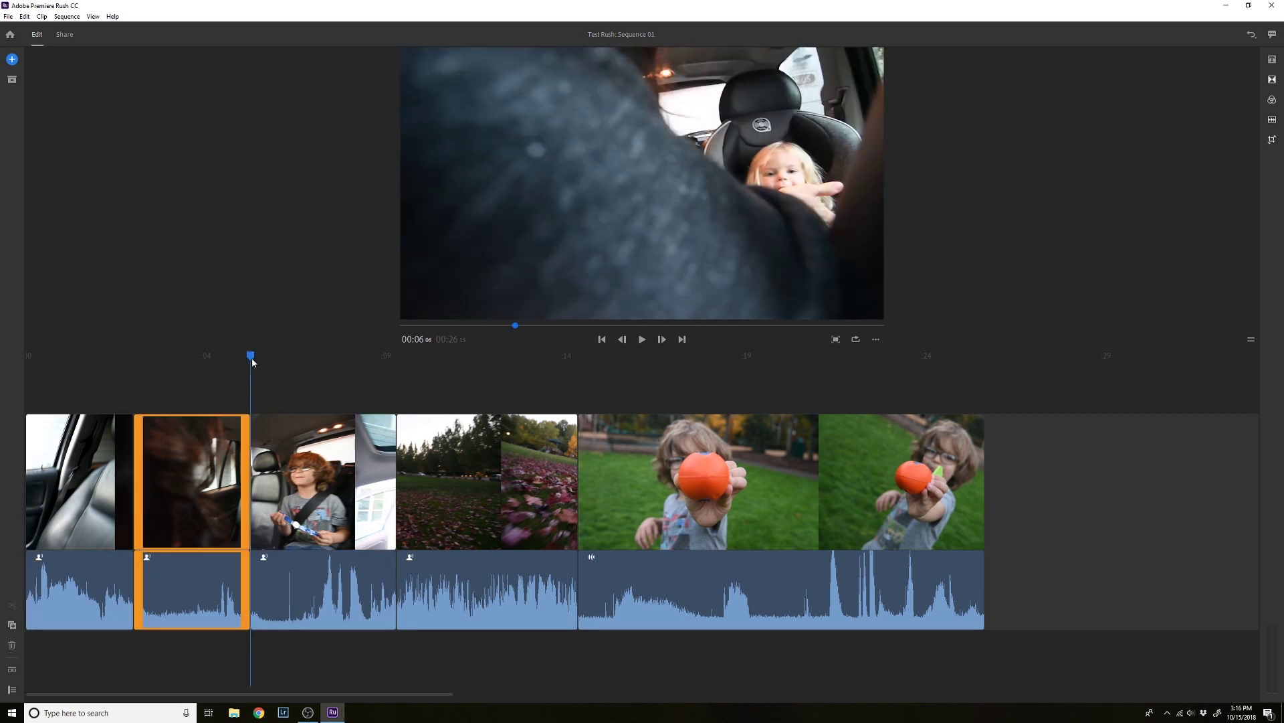
{"action": "key", "text": "Delete"}
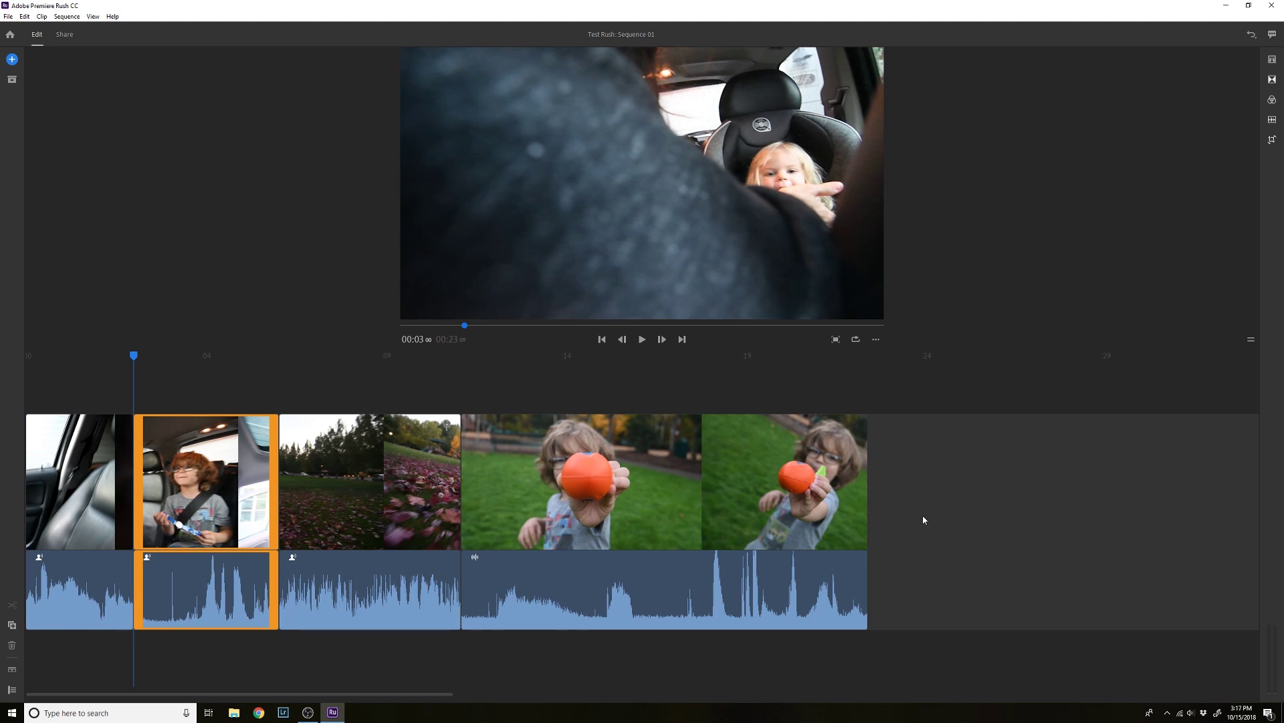
Shorten the video and audio of the last clip, with the orange toy, so both end at about 00:21.
{"action": "left_click", "coordinate": [834, 478]}
{"action": "left_click_drag", "start_coordinate": [866, 478], "coordinate": [801, 506]}
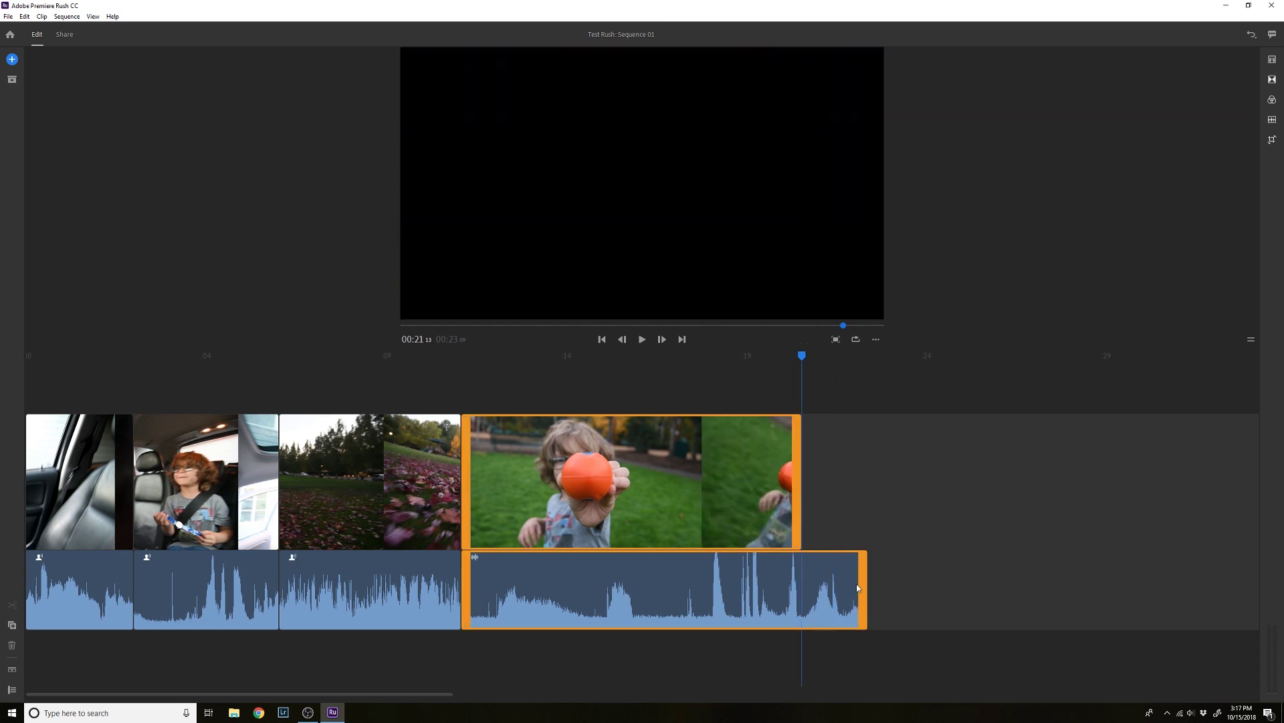
{"action": "left_click_drag", "start_coordinate": [863, 586], "coordinate": [801, 587]}
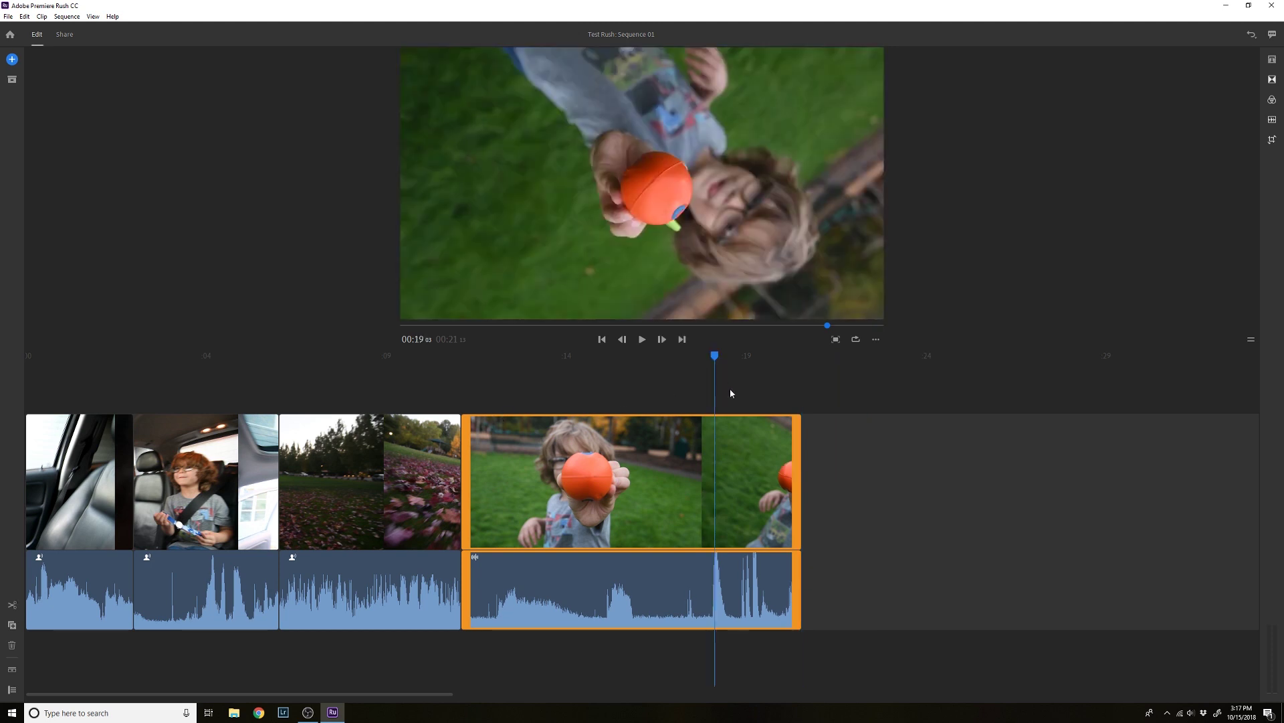
Skim the rough edit at several points between the second clip and the final toy clip.
{"action": "left_click", "coordinate": [371, 394]}
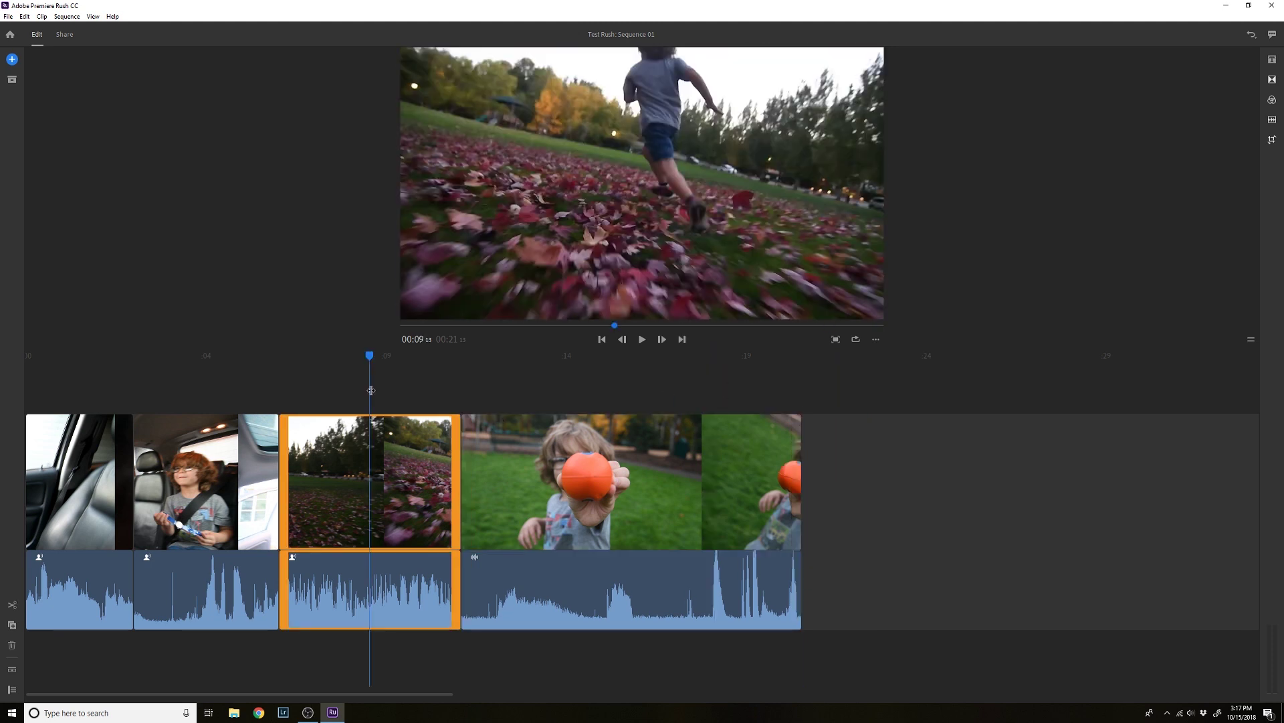
{"action": "left_click", "coordinate": [660, 393]}
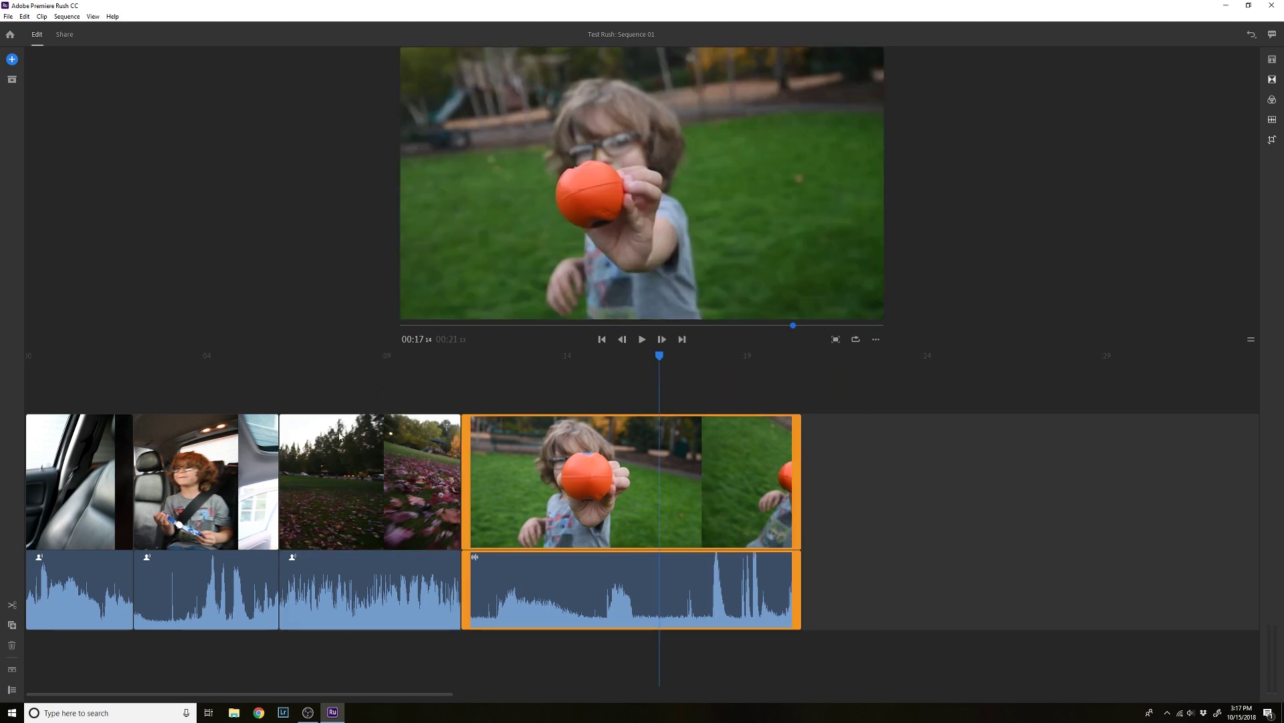
{"action": "left_click", "coordinate": [199, 405]}
{"action": "left_click", "coordinate": [748, 399]}
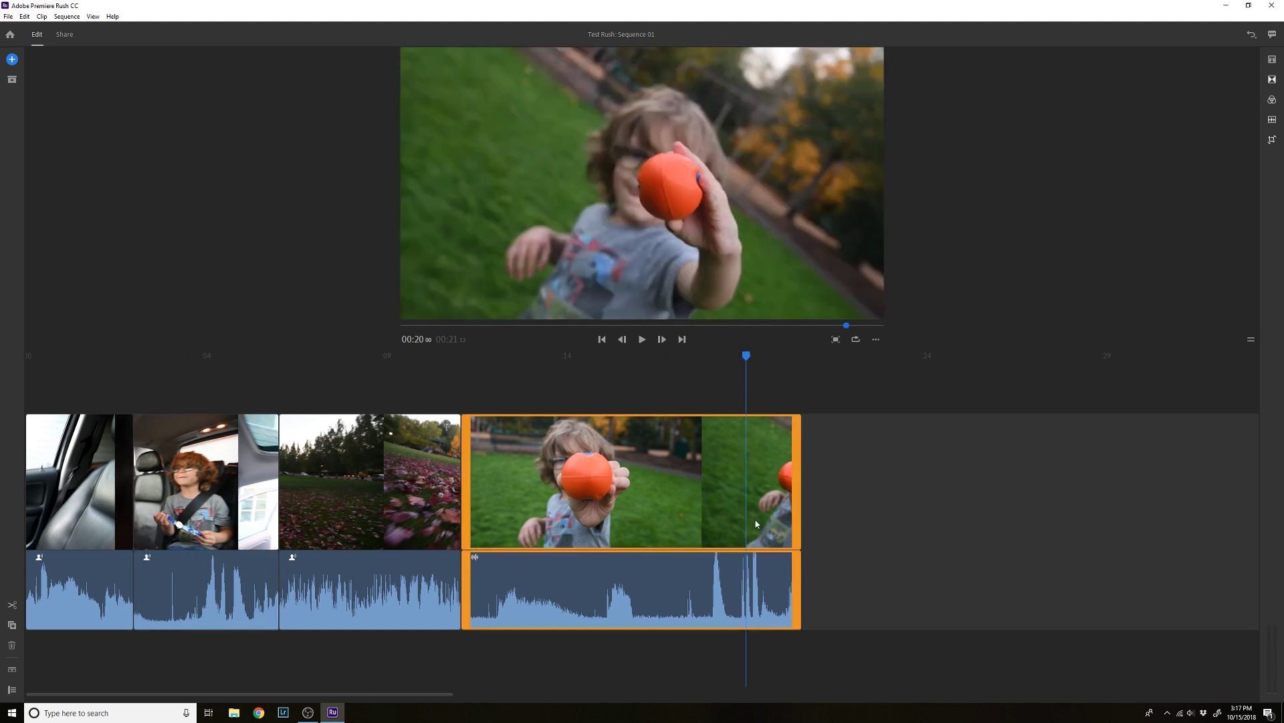
{"action": "left_click", "coordinate": [310, 363]}
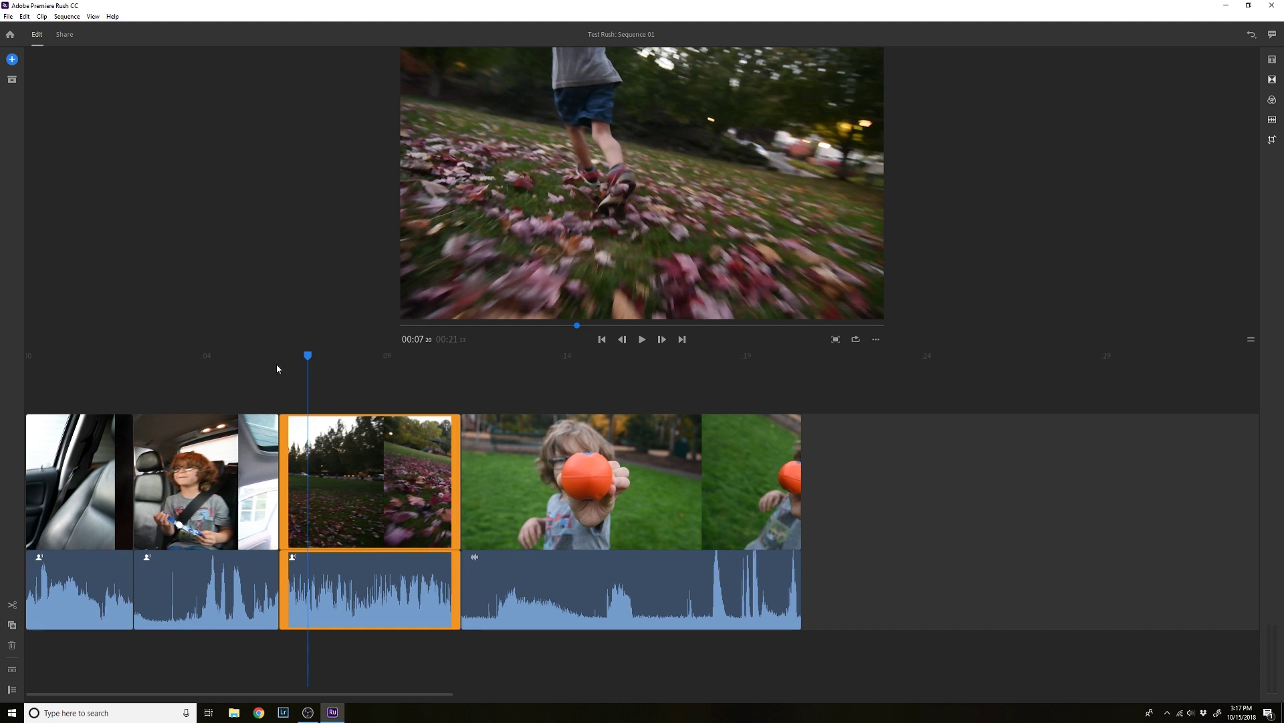
Add a Basic Lower-Third Right title at about 00:04 above the second clip, and shift it about 2 seconds earlier.
{"action": "left_click_drag", "start_coordinate": [313, 359], "coordinate": [182, 361]}
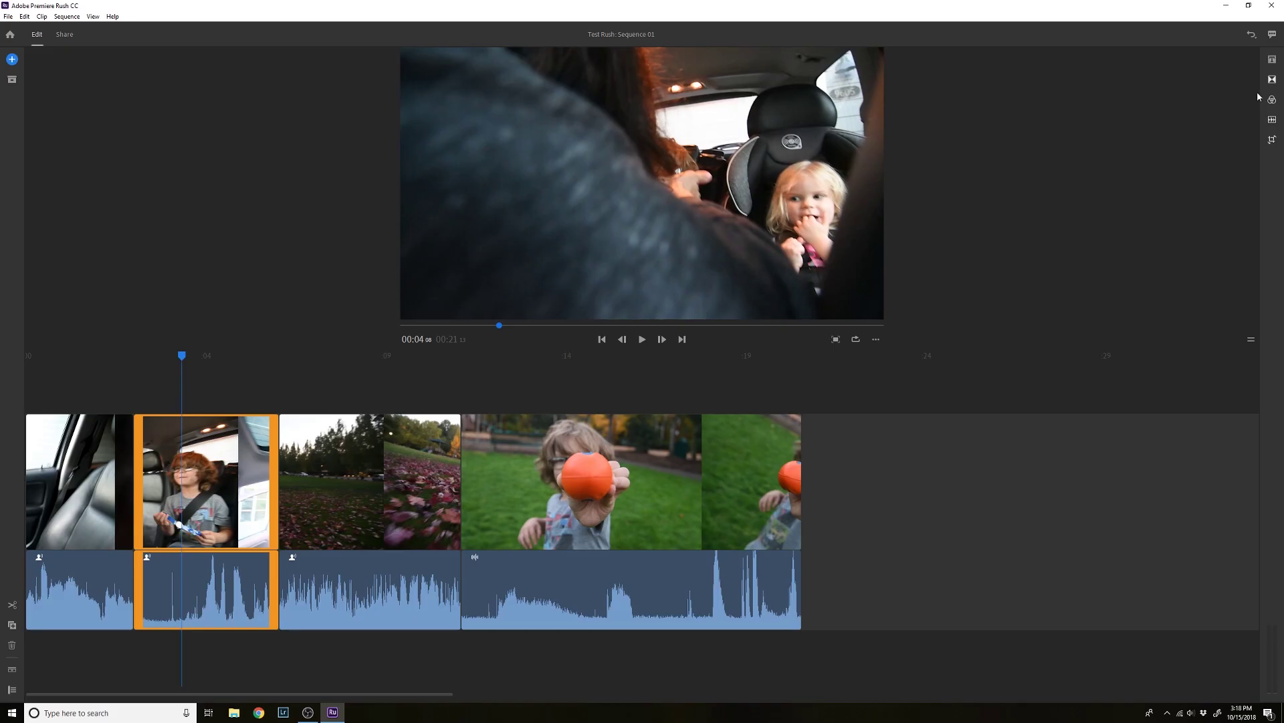
{"action": "left_click", "coordinate": [1272, 60]}
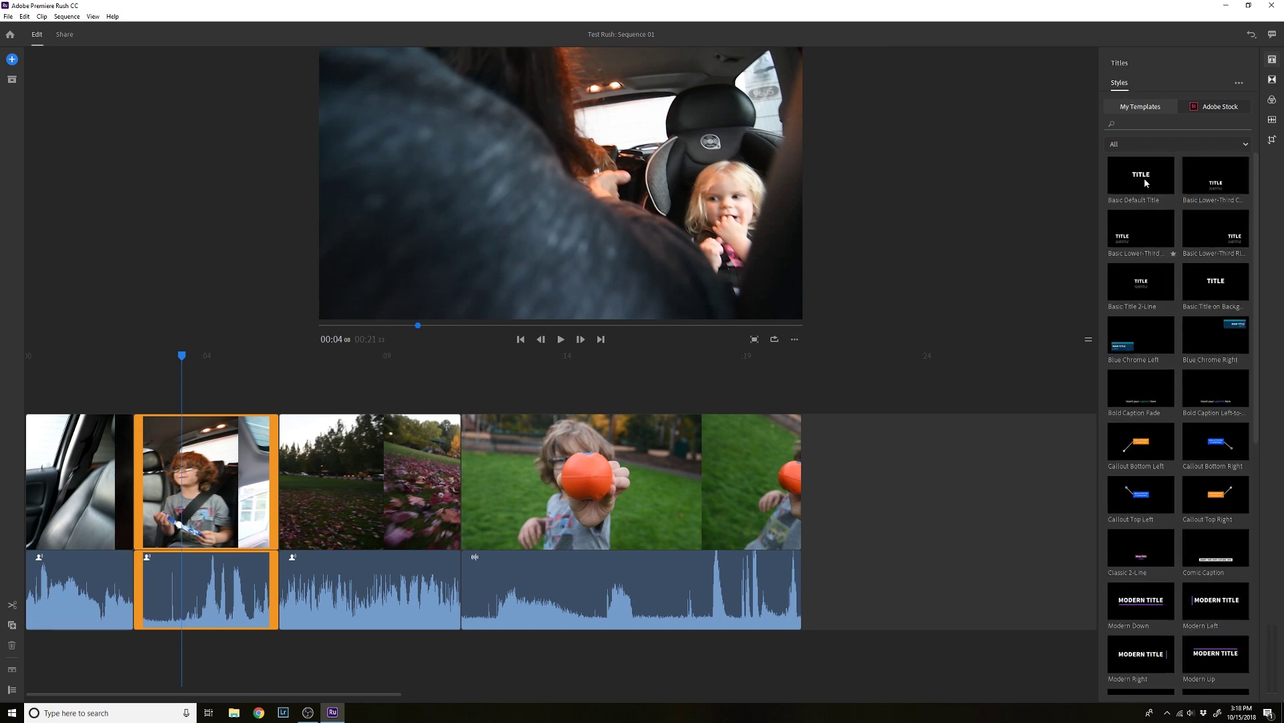
{"action": "left_click_drag", "start_coordinate": [1239, 221], "coordinate": [556, 174]}
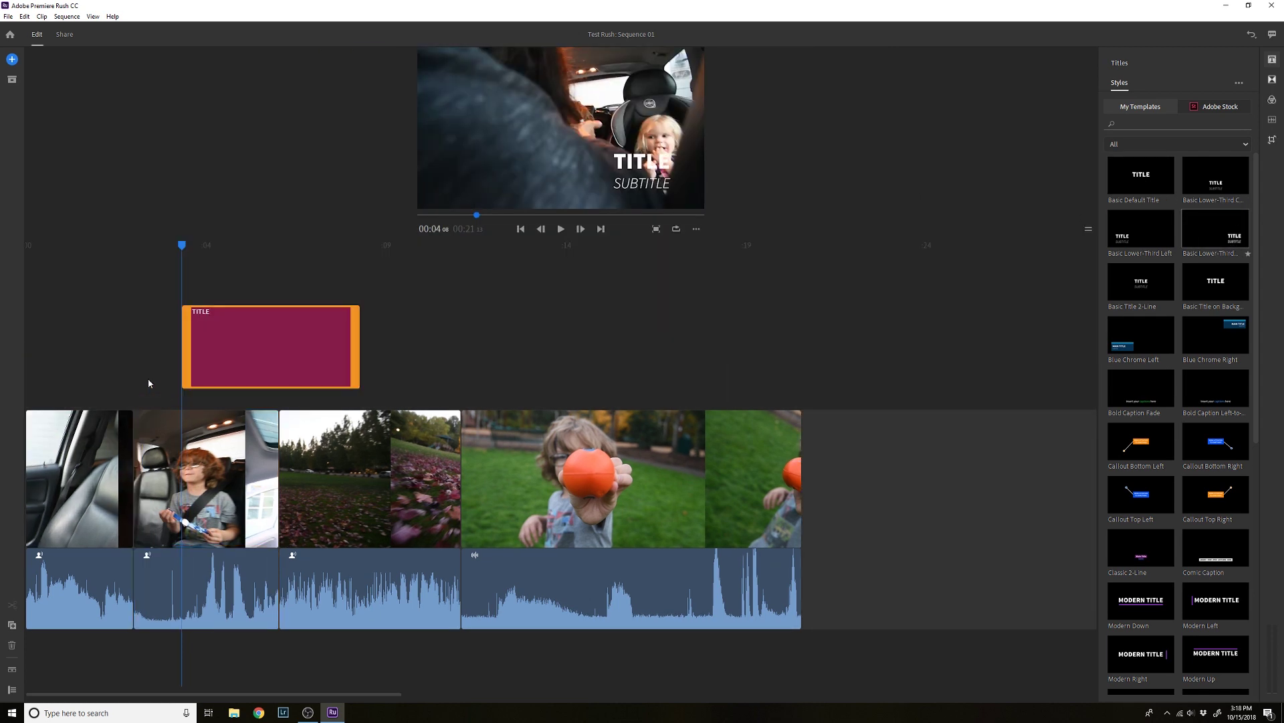
{"action": "left_click", "coordinate": [148, 381]}
{"action": "left_click", "coordinate": [357, 309]}
{"action": "left_click_drag", "start_coordinate": [316, 329], "coordinate": [252, 339]}
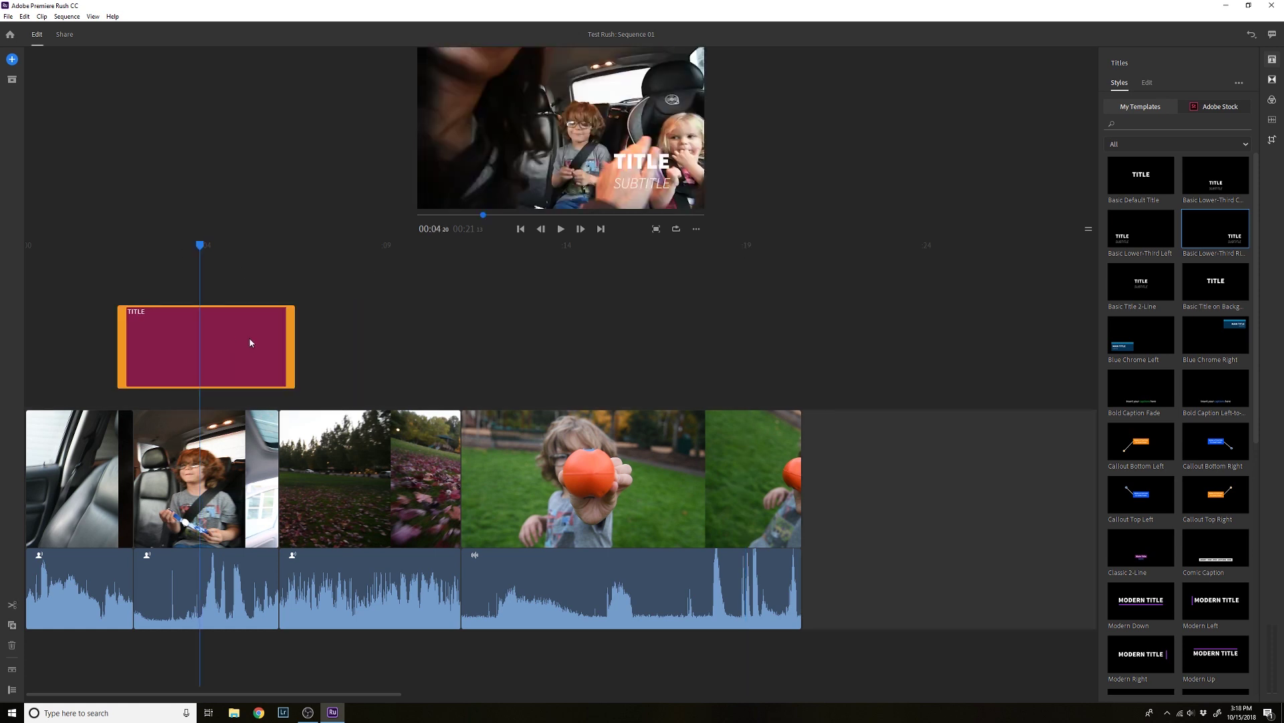
Replace the title's main text in the preview with "Just double click".
{"action": "double_click", "coordinate": [659, 171]}
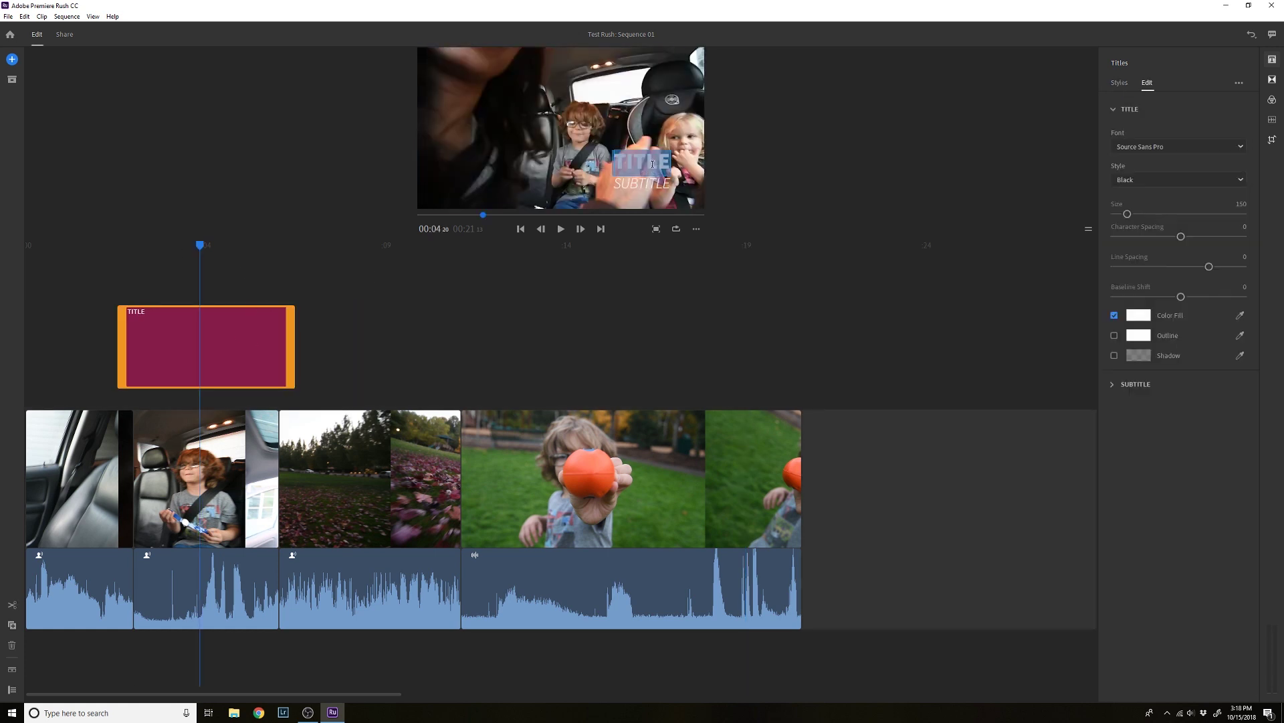
{"action": "type", "text": "Just doub"}
{"action": "type", "text": "le clink"}
{"action": "key", "text": "BackSpace"}
{"action": "key", "text": "BackSpace"}
{"action": "type", "text": "cn"}
{"action": "key", "text": "BackSpace"}
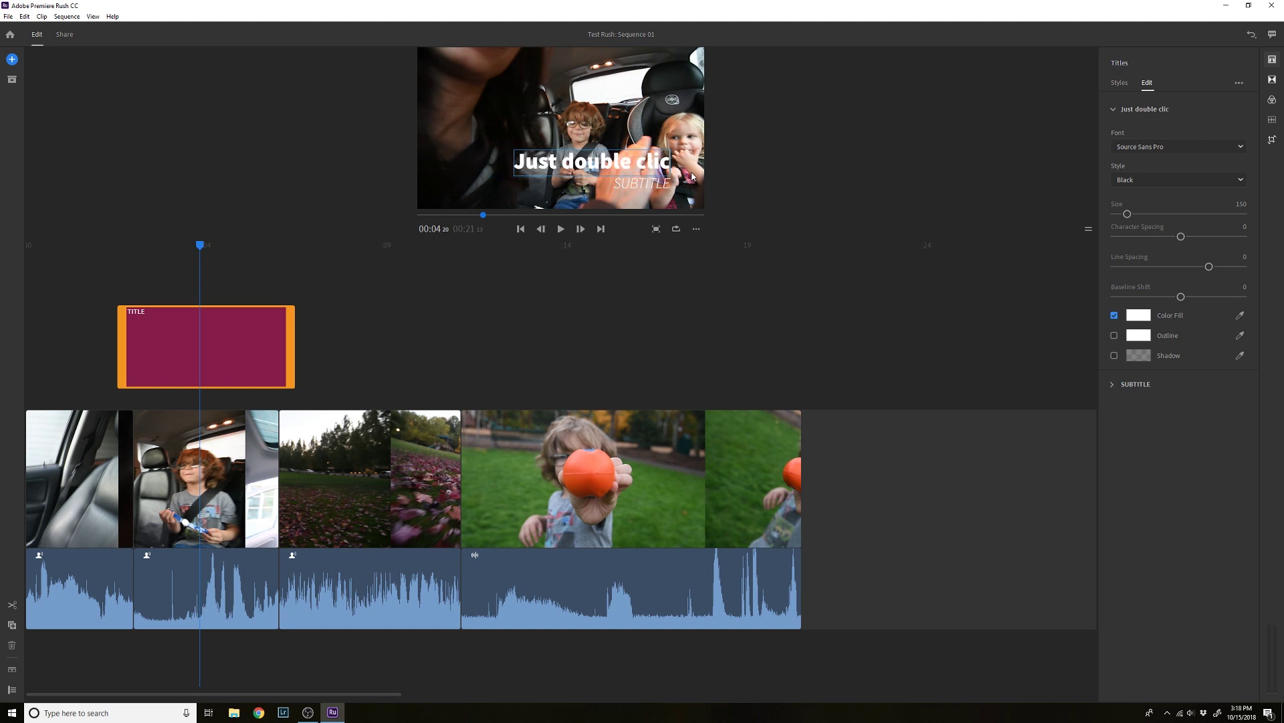
{"action": "type", "text": "k"}
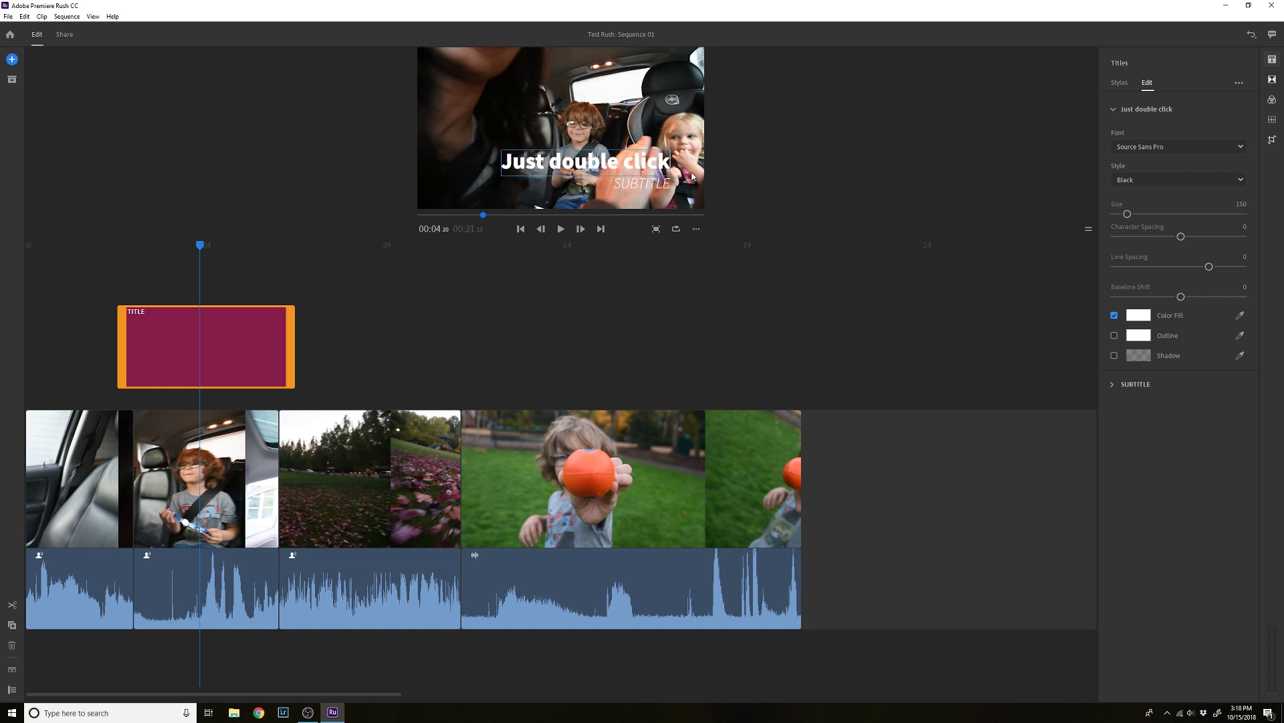
{"action": "left_click", "coordinate": [693, 173]}
Change the subtitle text to "samething", and trim about 1 second off the start of the title clip.
{"action": "double_click", "coordinate": [621, 183]}
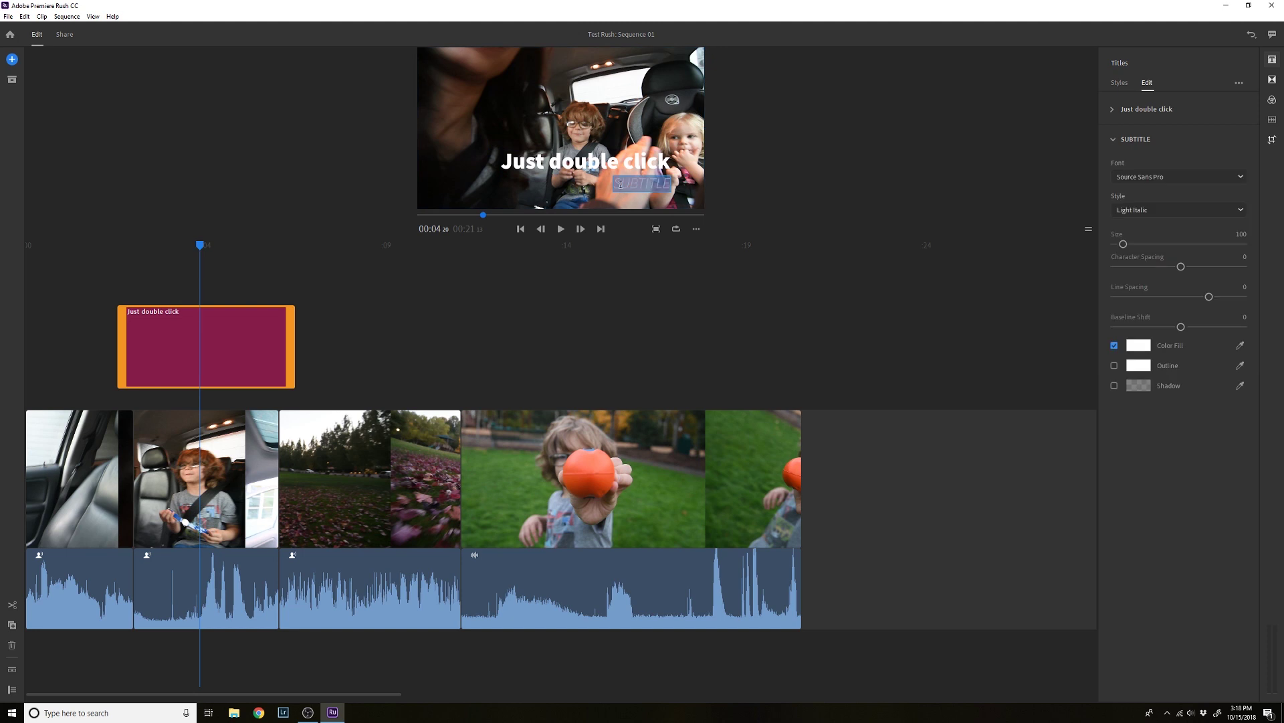
{"action": "type", "text": "samething"}
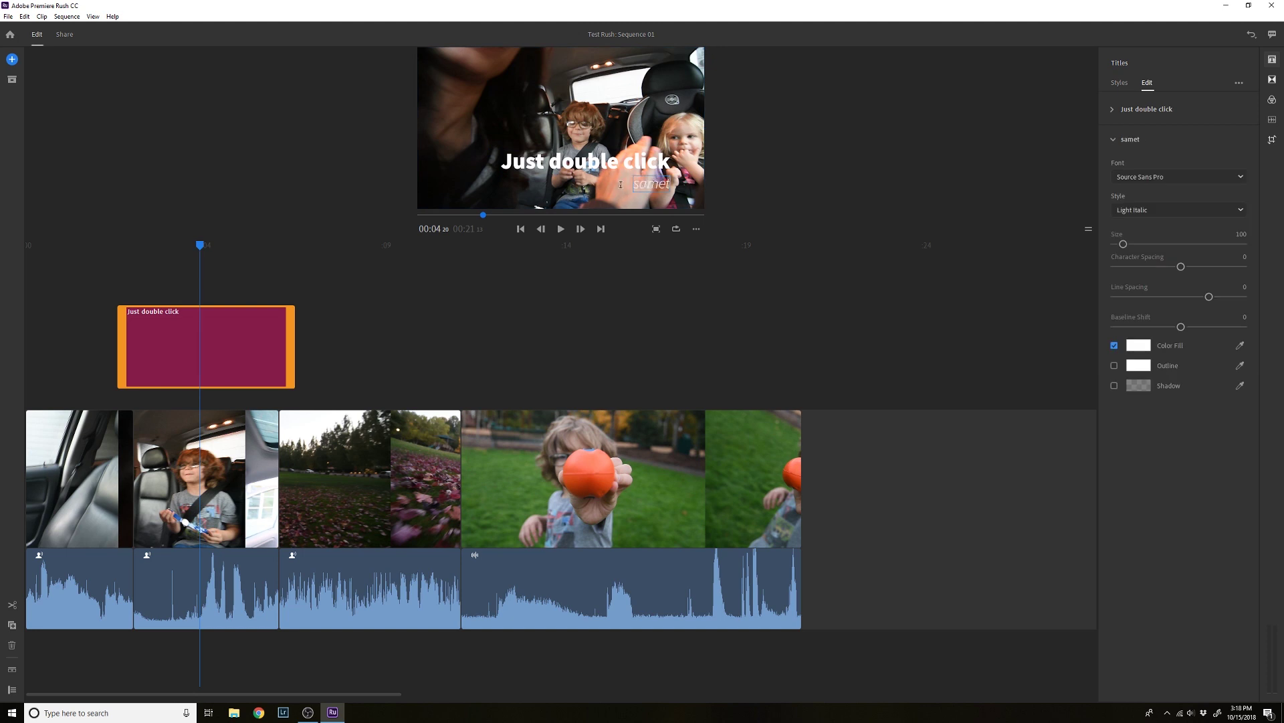
{"action": "left_click_drag", "start_coordinate": [119, 339], "coordinate": [150, 343]}
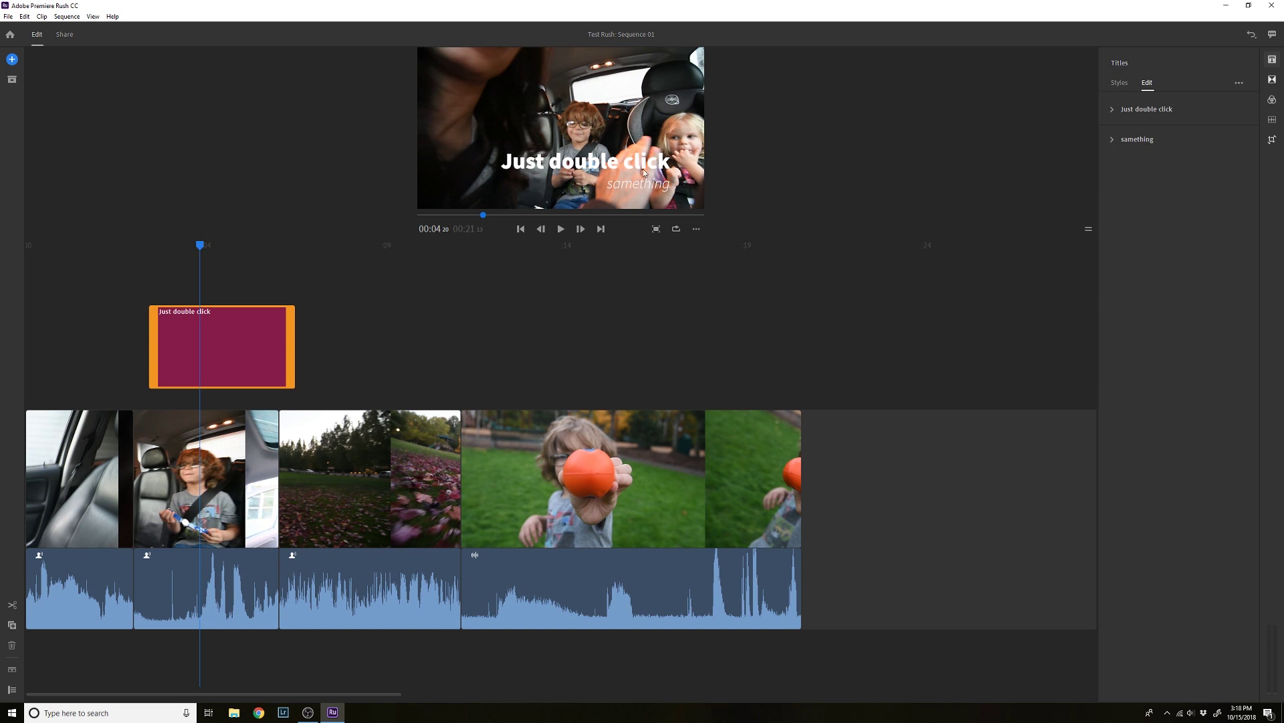
Set the fill color of the "Just double click" text to orange-red B93E11, sampled from the orange toy.
{"action": "left_click", "coordinate": [1130, 112]}
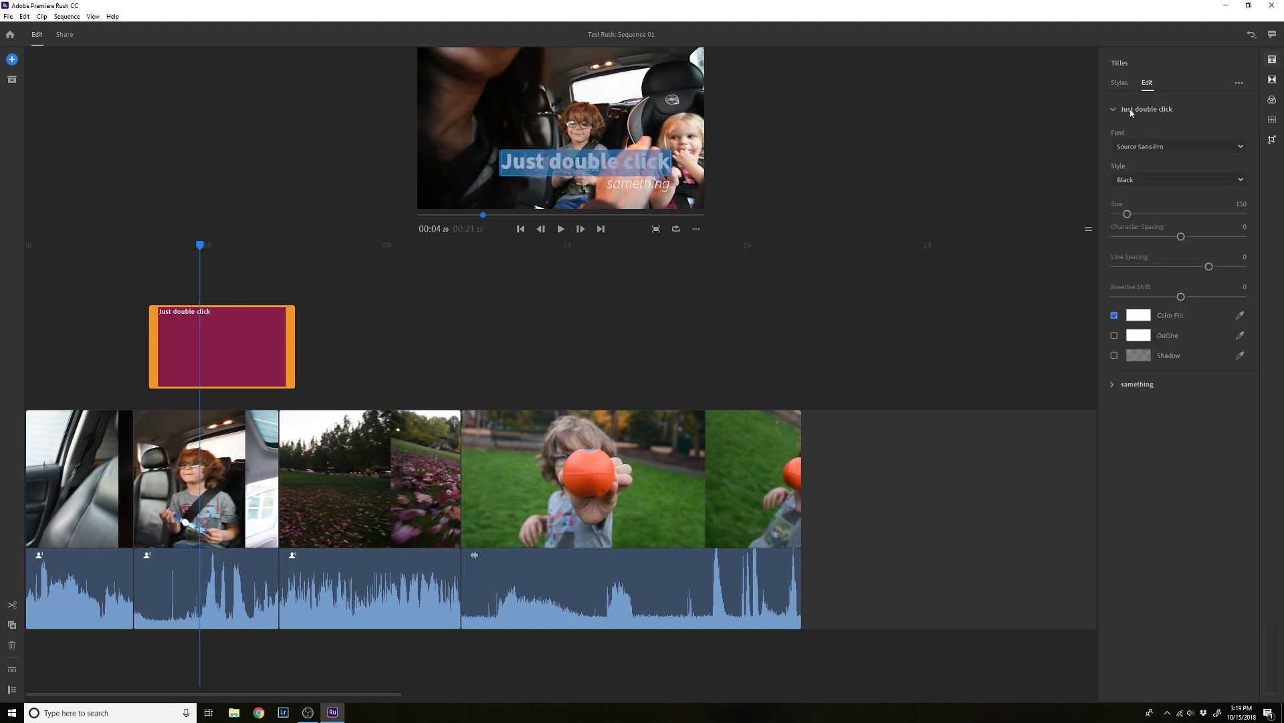
{"action": "left_click", "coordinate": [1136, 110]}
{"action": "left_click", "coordinate": [1136, 110]}
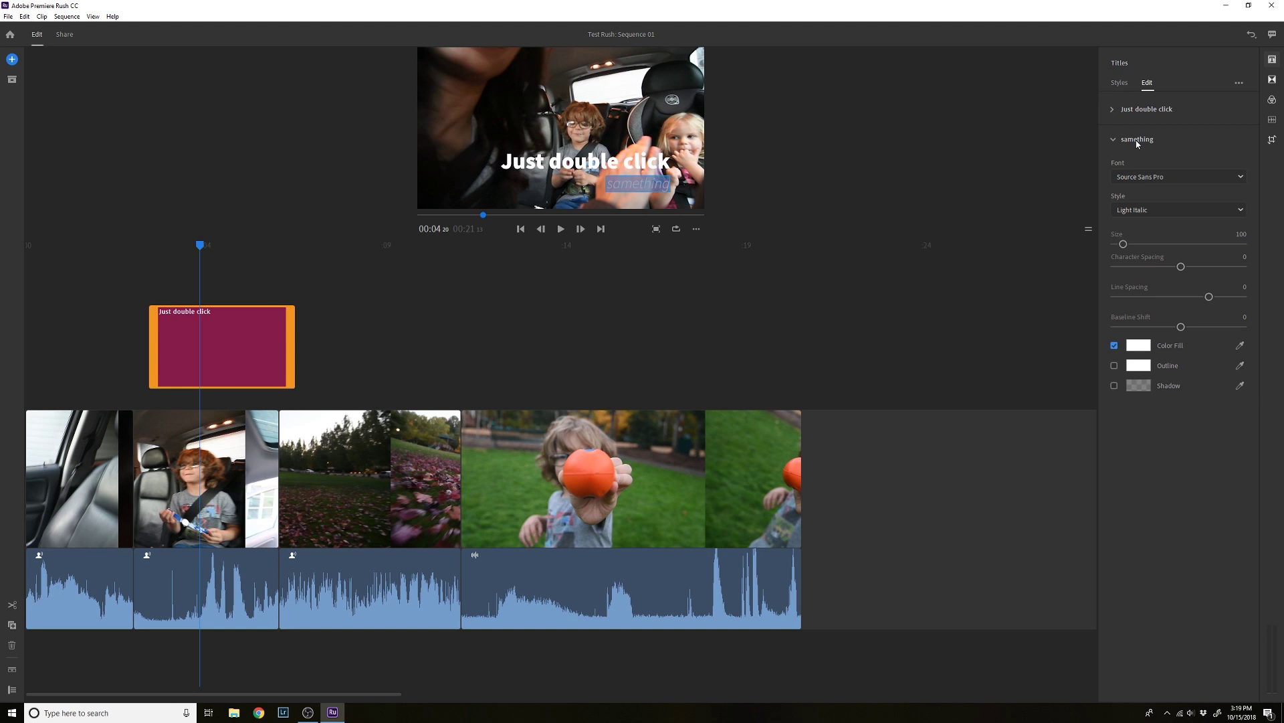
{"action": "left_click", "coordinate": [1136, 109]}
{"action": "left_click", "coordinate": [1135, 109]}
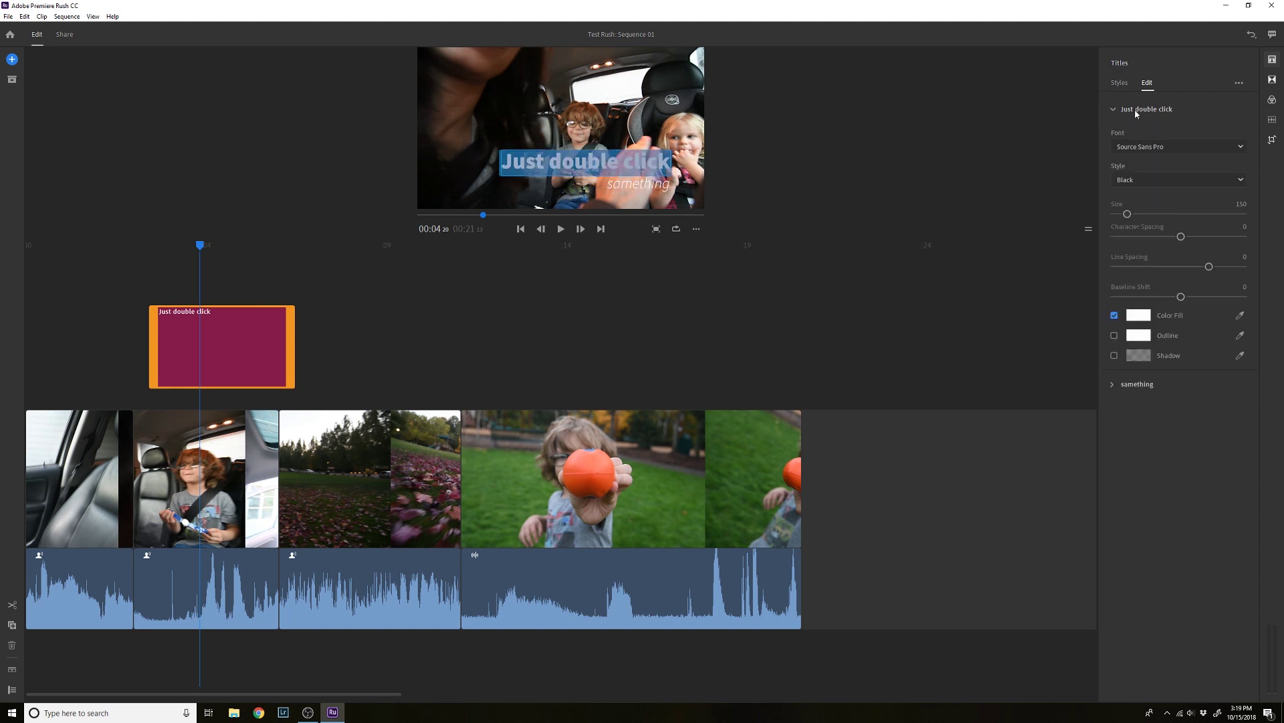
{"action": "left_click", "coordinate": [1138, 315]}
{"action": "left_click", "coordinate": [752, 436]}
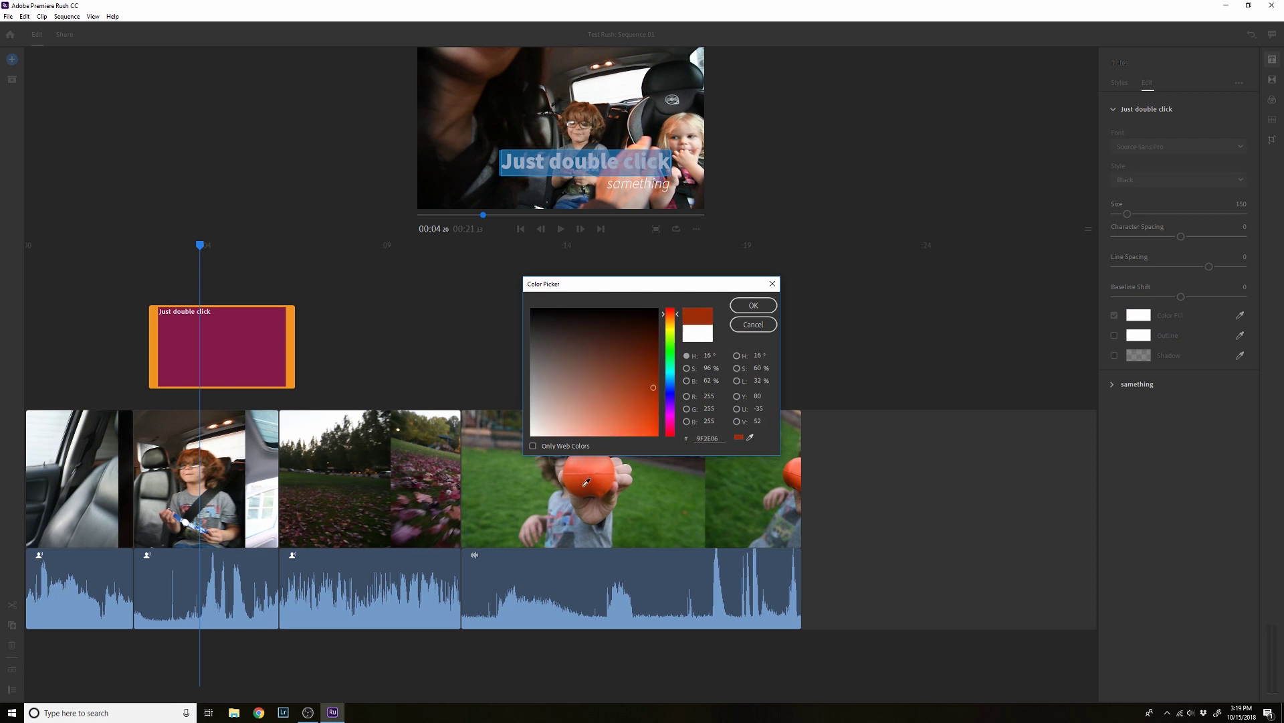
{"action": "left_click", "coordinate": [577, 479]}
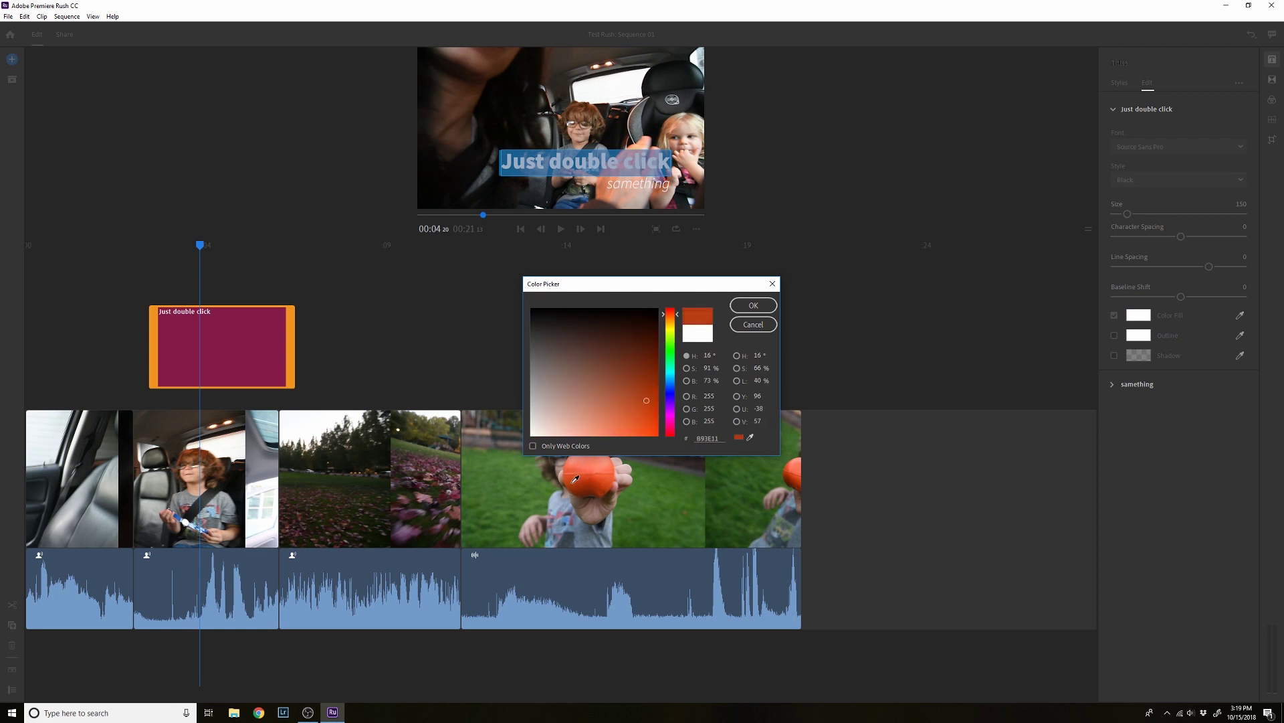
{"action": "left_click", "coordinate": [769, 306]}
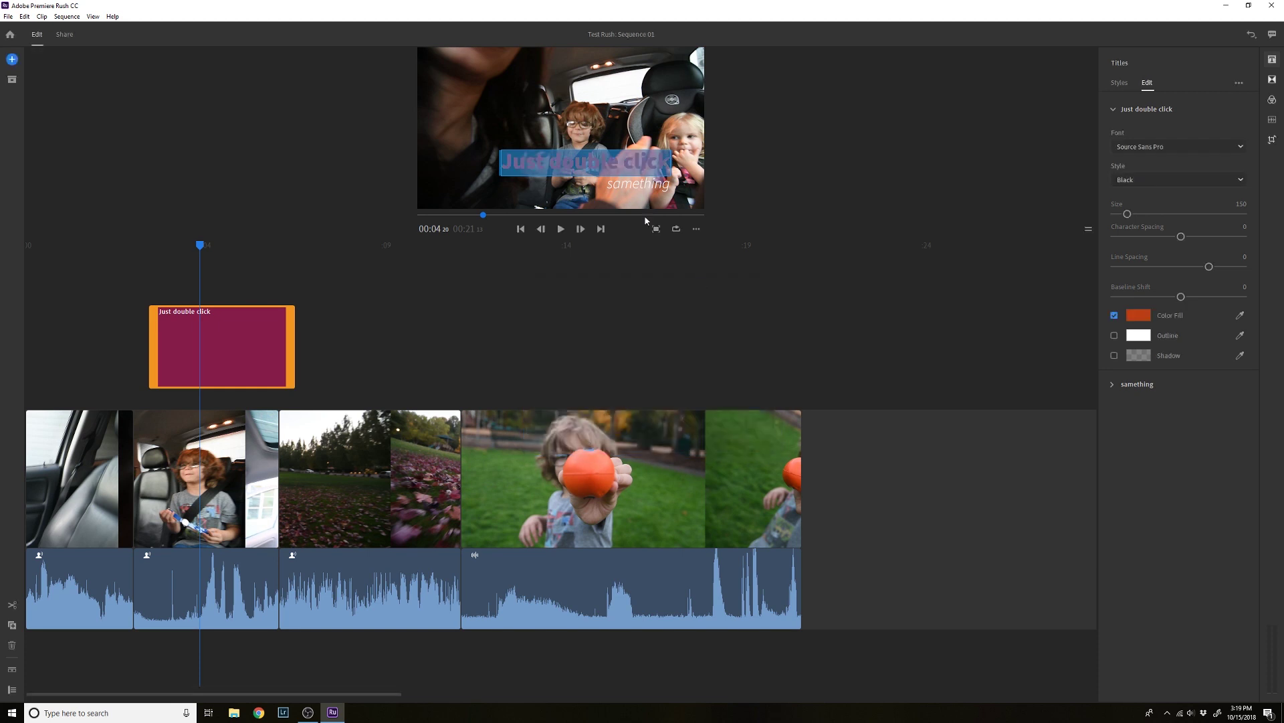
{"action": "left_click", "coordinate": [740, 159]}
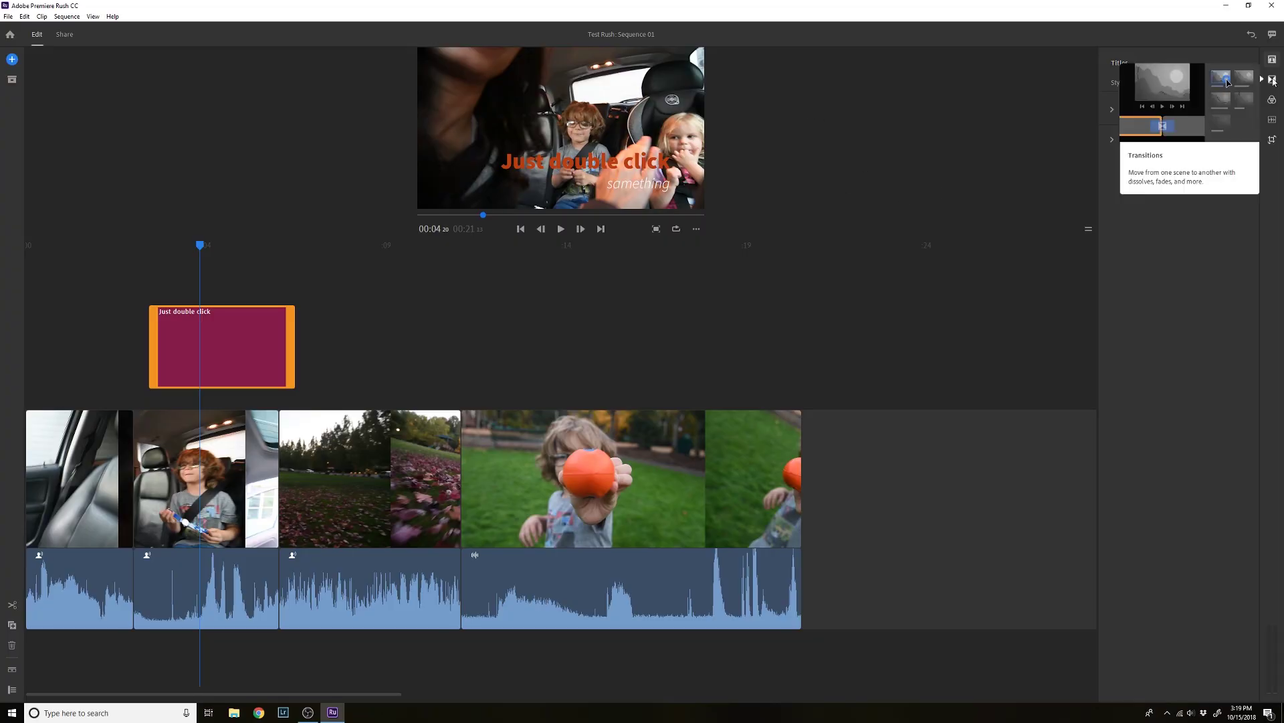
View the transition presets briefly, and apply the Film color preset to the second clip.
{"action": "left_click", "coordinate": [1272, 79]}
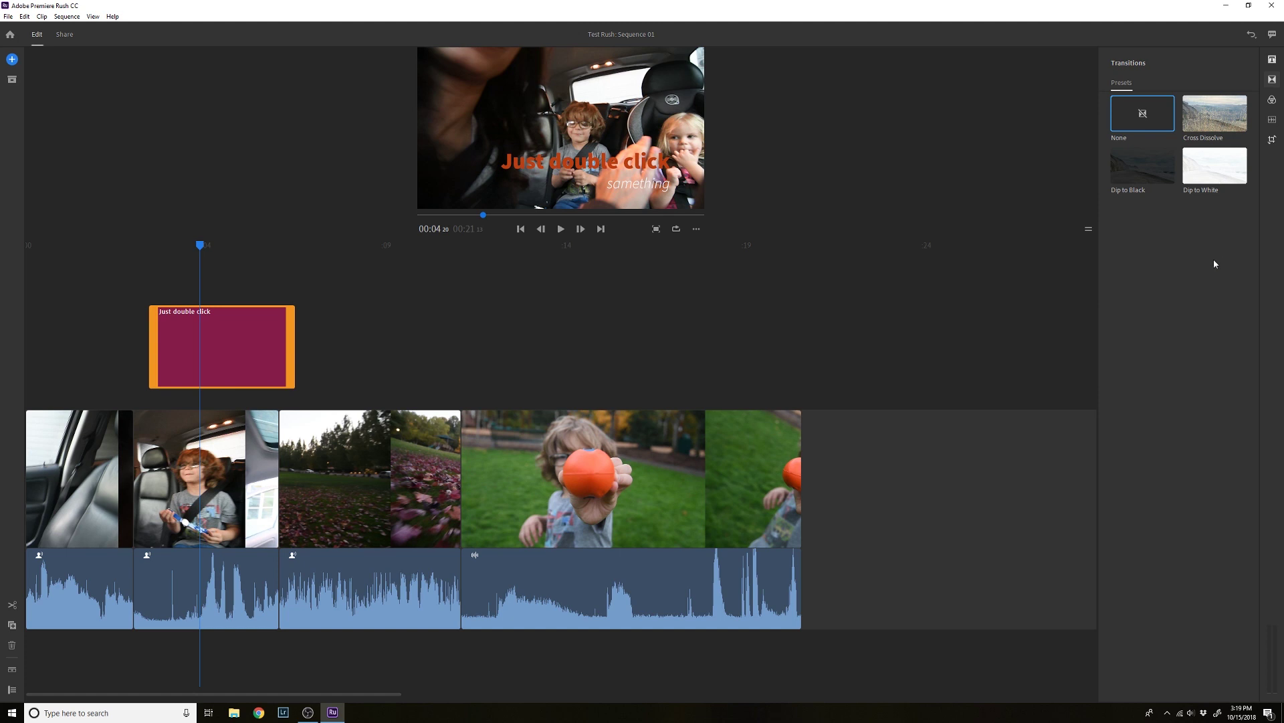
{"action": "left_click", "coordinate": [1273, 100]}
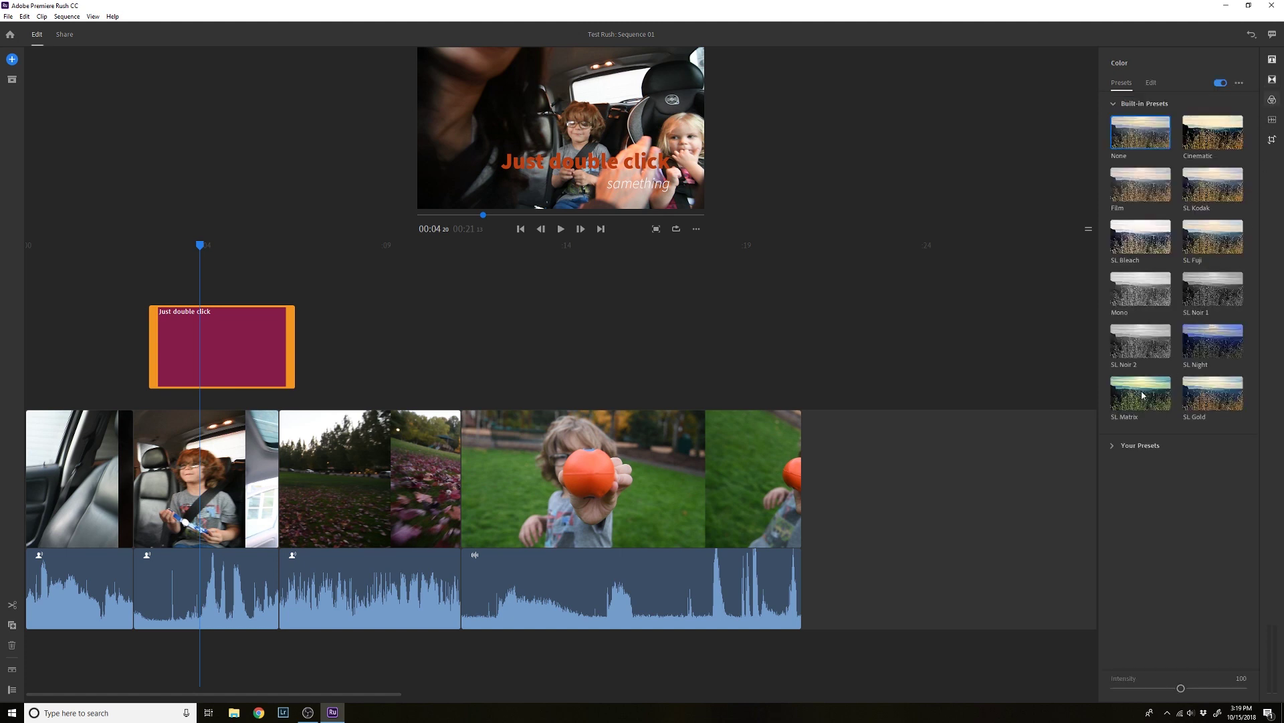
{"action": "left_click", "coordinate": [227, 474]}
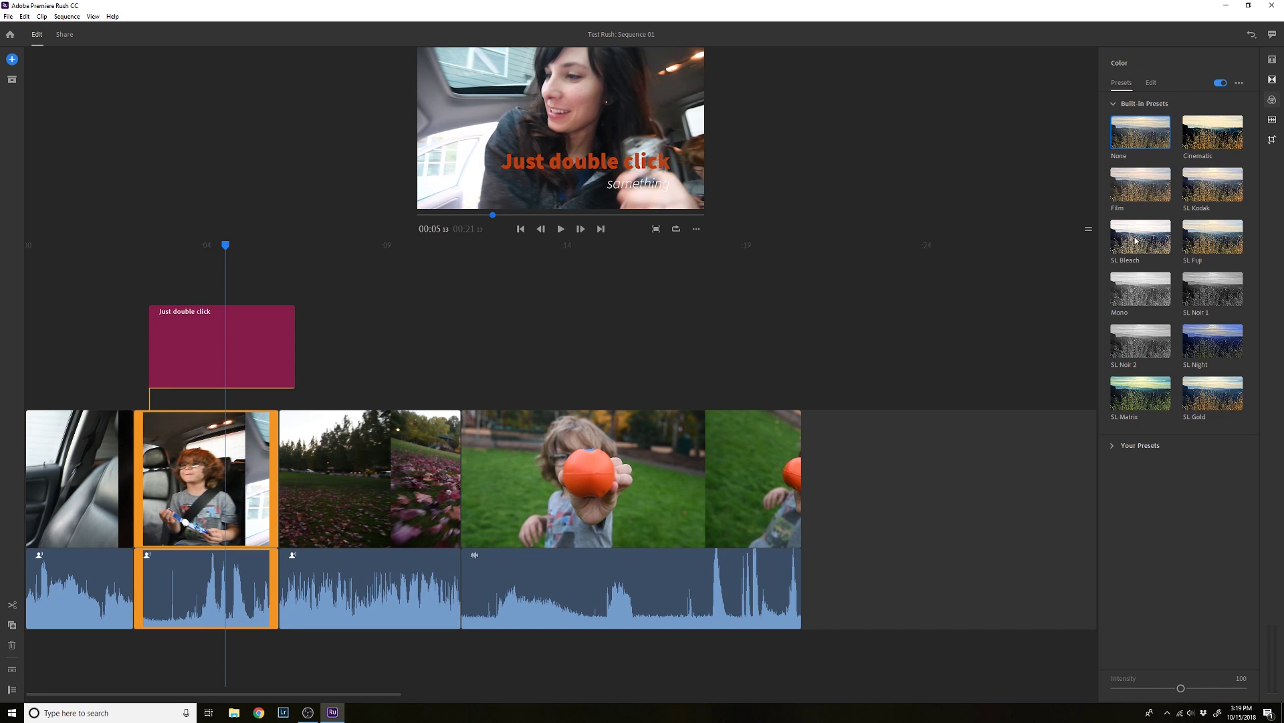
{"action": "left_click", "coordinate": [1158, 190]}
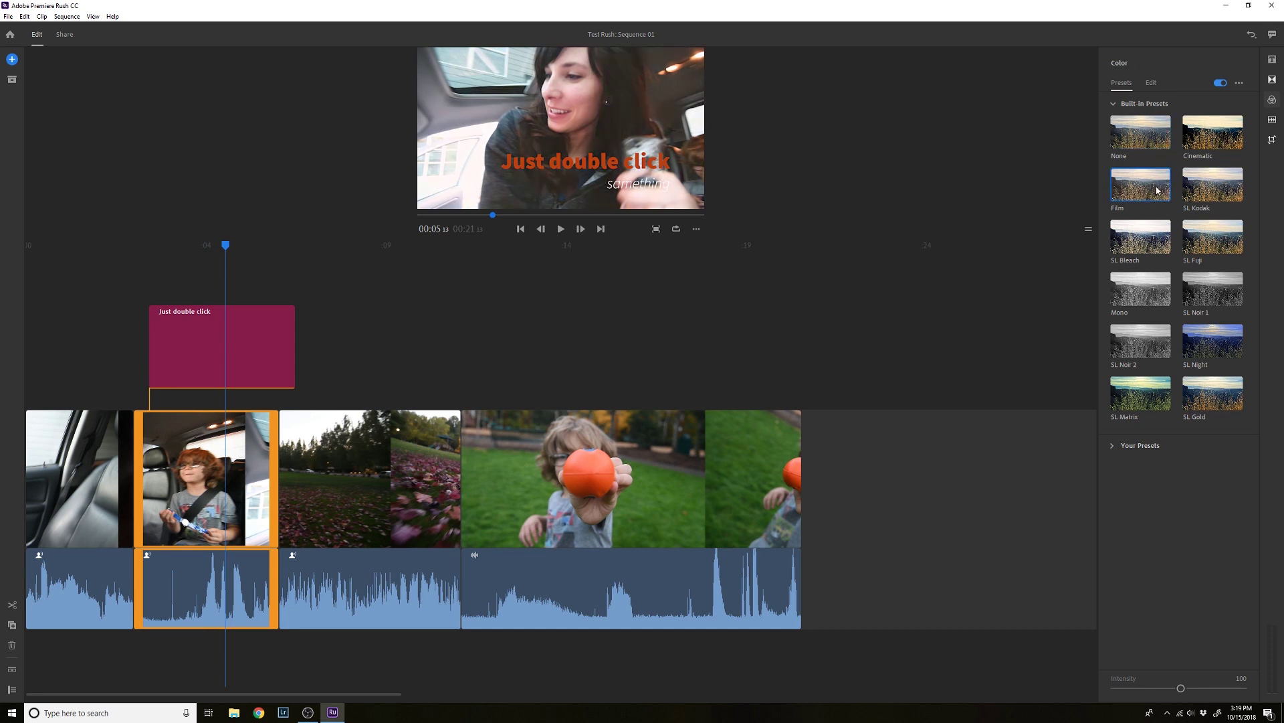
Adjust the second clip's color with Exposure at -1.18 and Faded Film at 67.
{"action": "left_click", "coordinate": [1154, 85]}
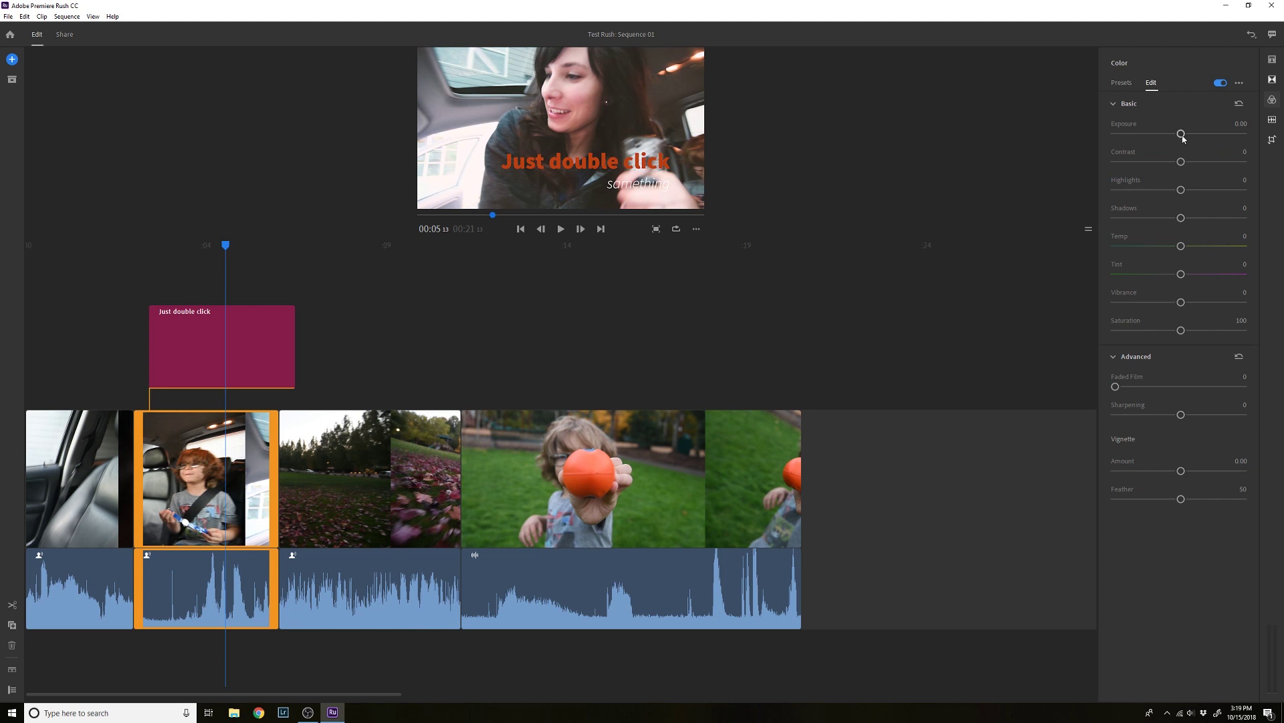
{"action": "left_click_drag", "start_coordinate": [1180, 134], "coordinate": [1166, 133]}
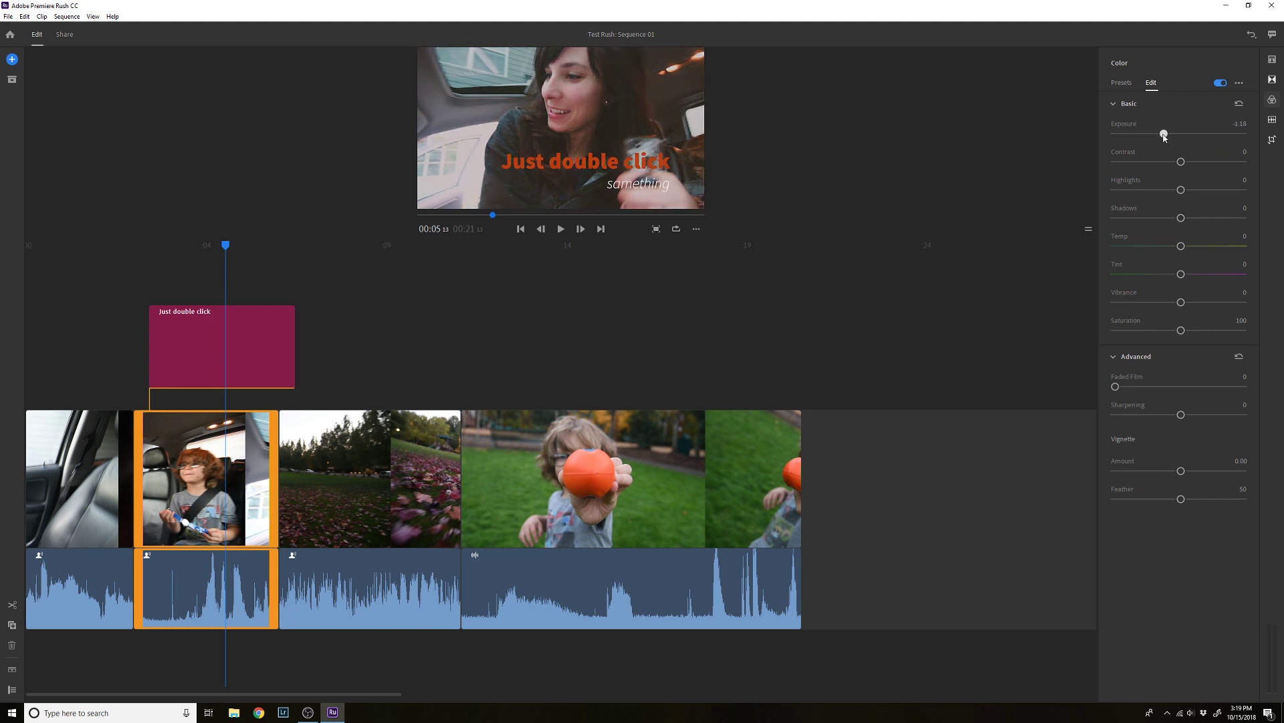
{"action": "left_click_drag", "start_coordinate": [1115, 387], "coordinate": [1203, 392]}
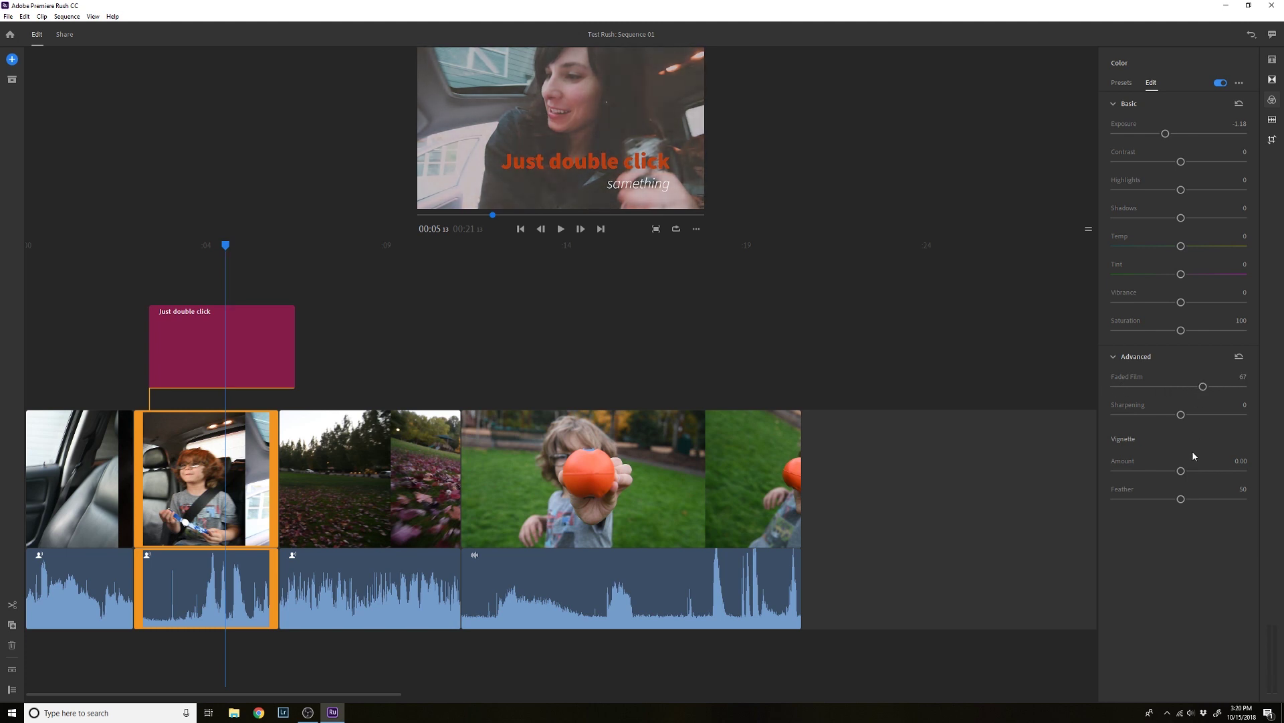
Show the audio settings for the last clip, with the orange toy, and play it from about 00:14.
{"action": "left_click", "coordinate": [1272, 119]}
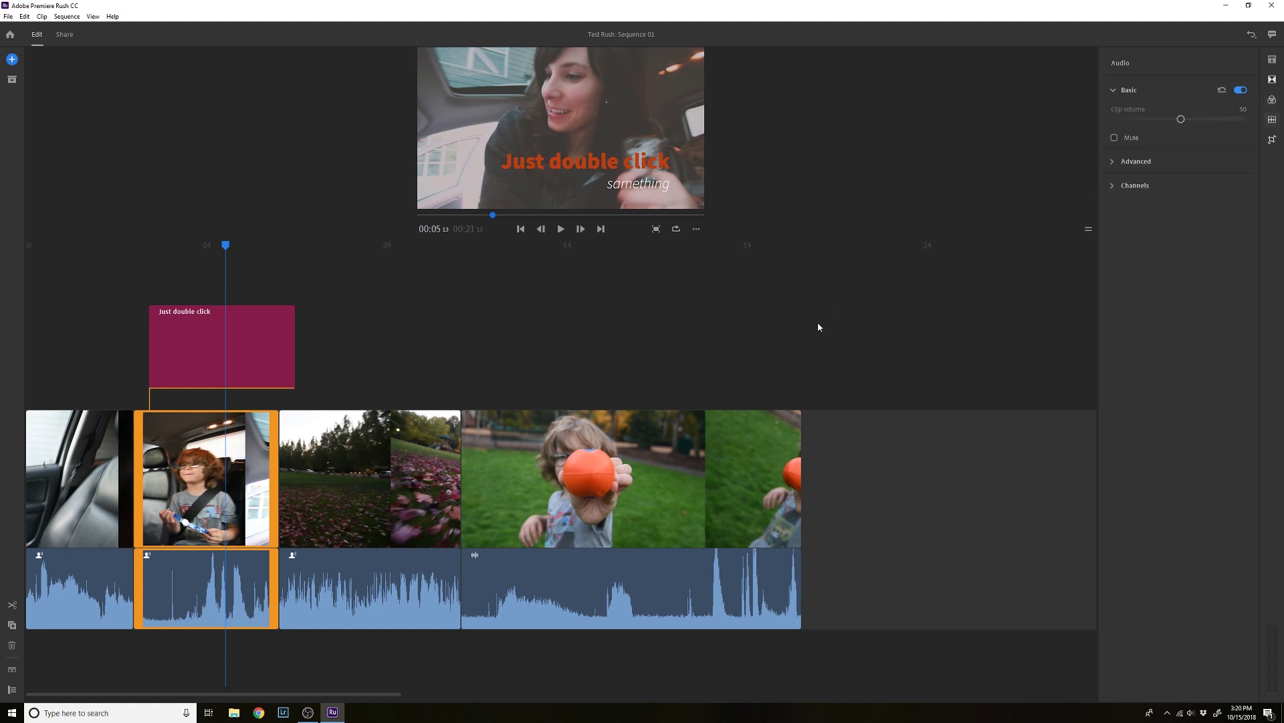
{"action": "left_click", "coordinate": [692, 577]}
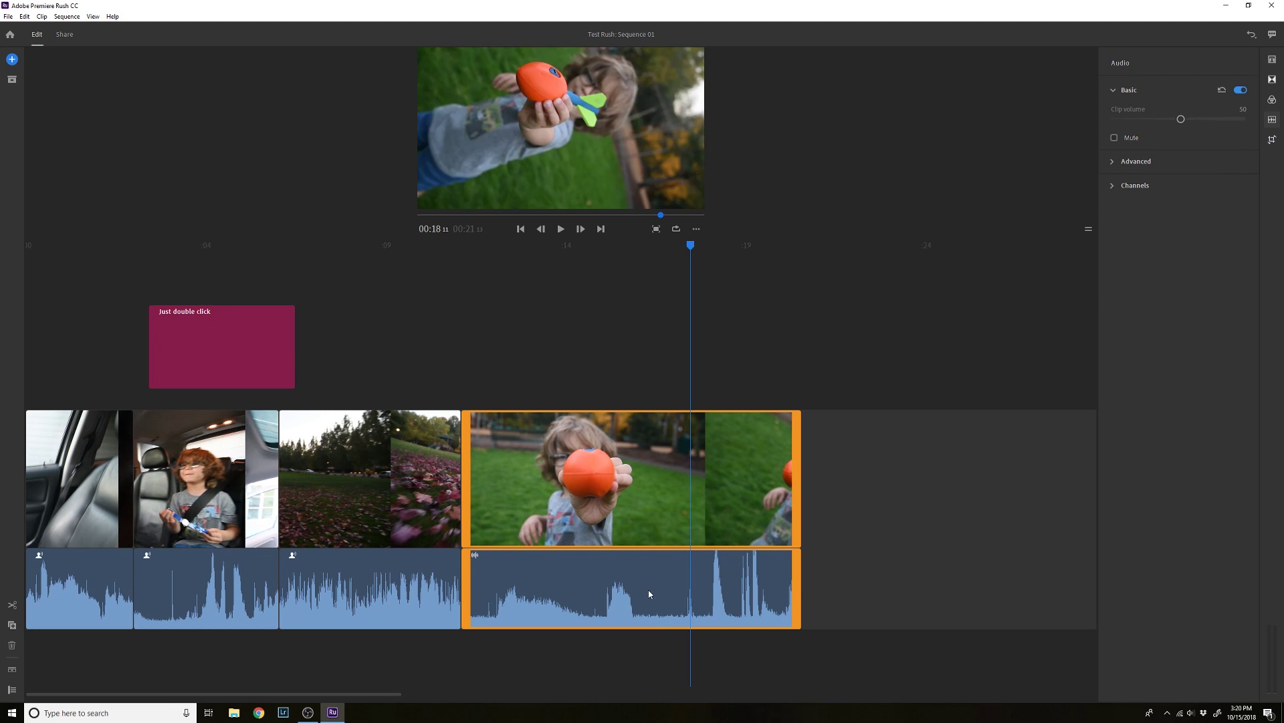
{"action": "left_click", "coordinate": [525, 247]}
{"action": "key", "text": "space"}
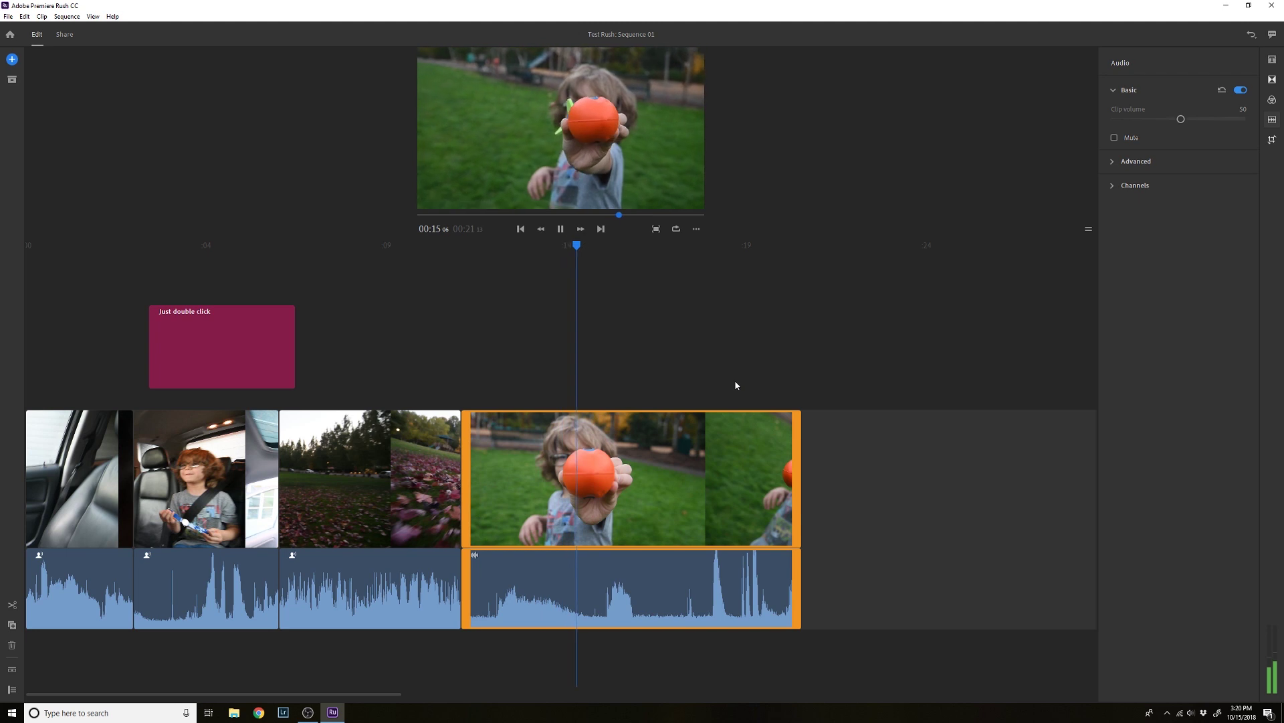
{"action": "key", "text": "space"}
Set the toy clip's audio type to Voice, and reduce its background noise at an intensity of 46.
{"action": "left_click", "coordinate": [1137, 162]}
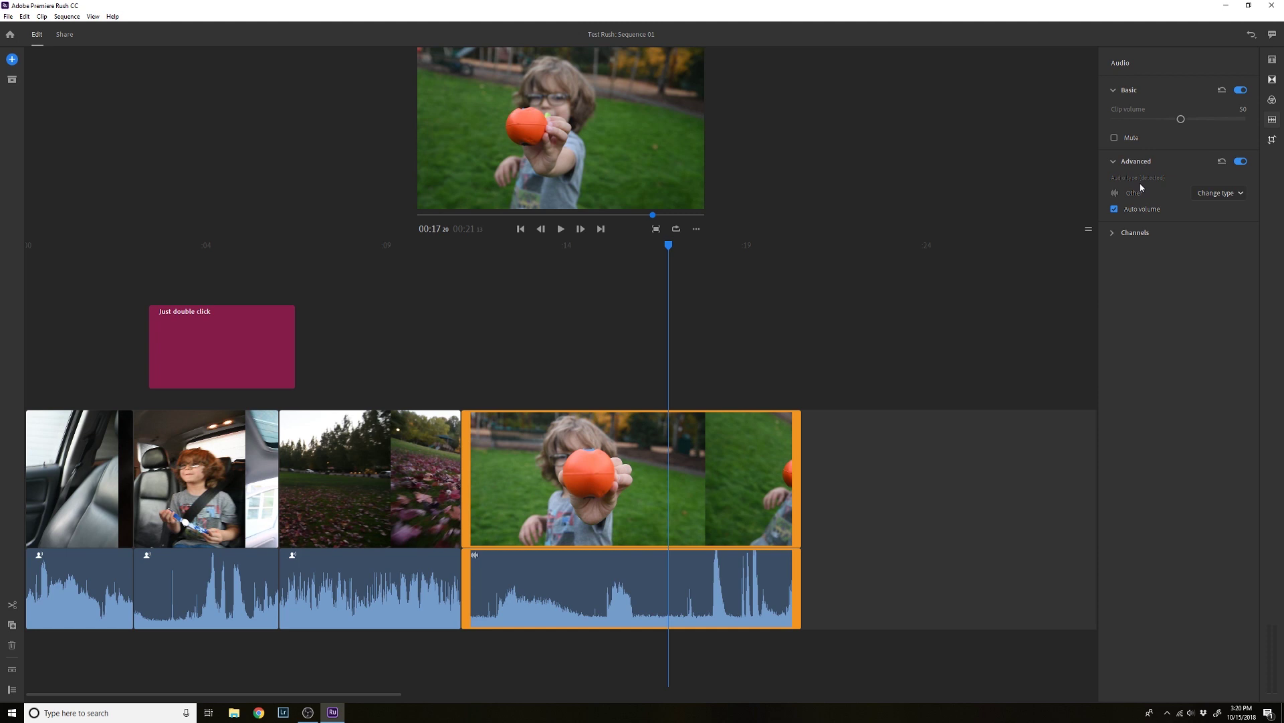
{"action": "left_click", "coordinate": [1244, 199]}
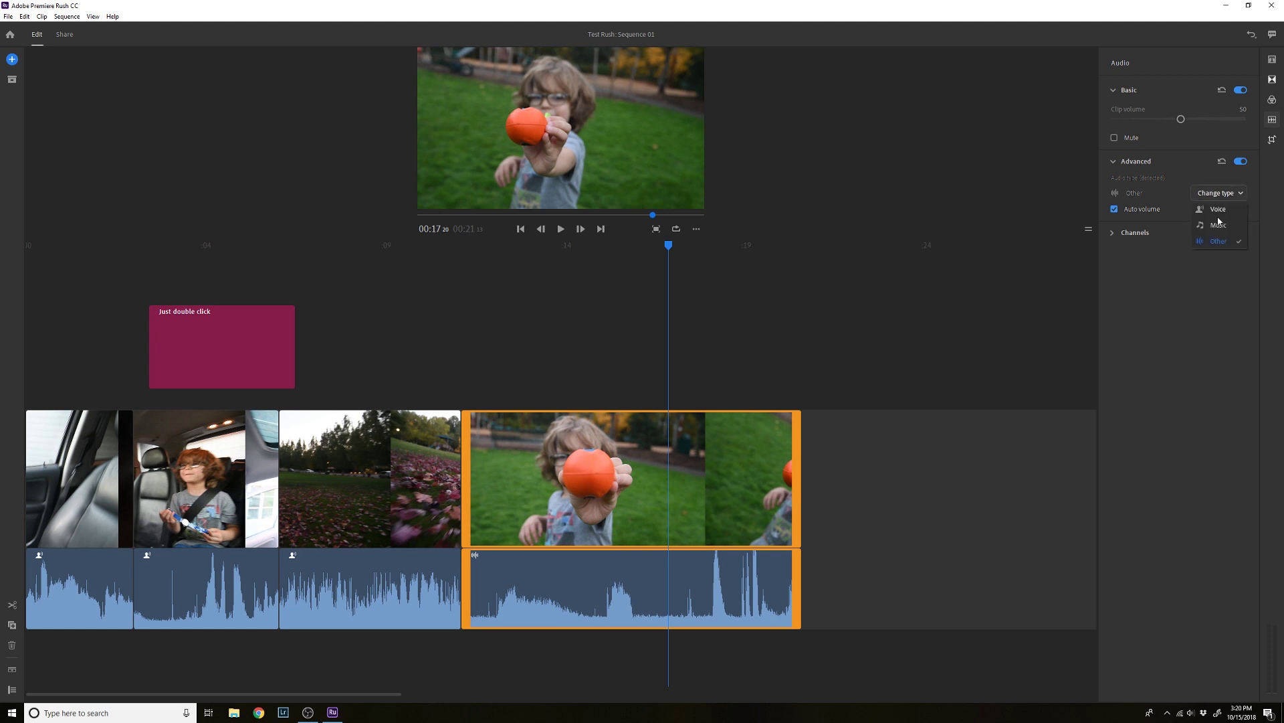
{"action": "left_click", "coordinate": [1221, 212]}
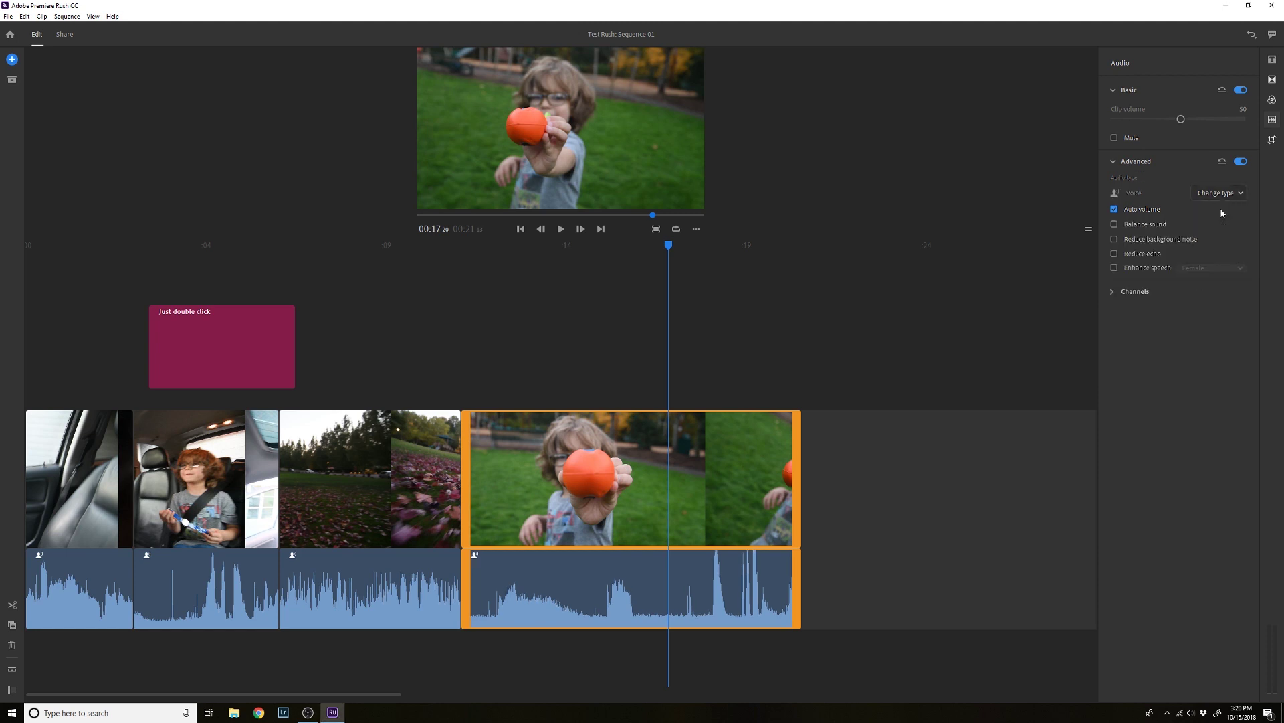
{"action": "left_click", "coordinate": [1140, 241]}
{"action": "mouse_move", "coordinate": [1181, 268]}
{"action": "left_mouse_down"}
{"action": "mouse_move", "coordinate": [1130, 268]}
{"action": "mouse_move", "coordinate": [1176, 268]}
{"action": "left_mouse_up"}
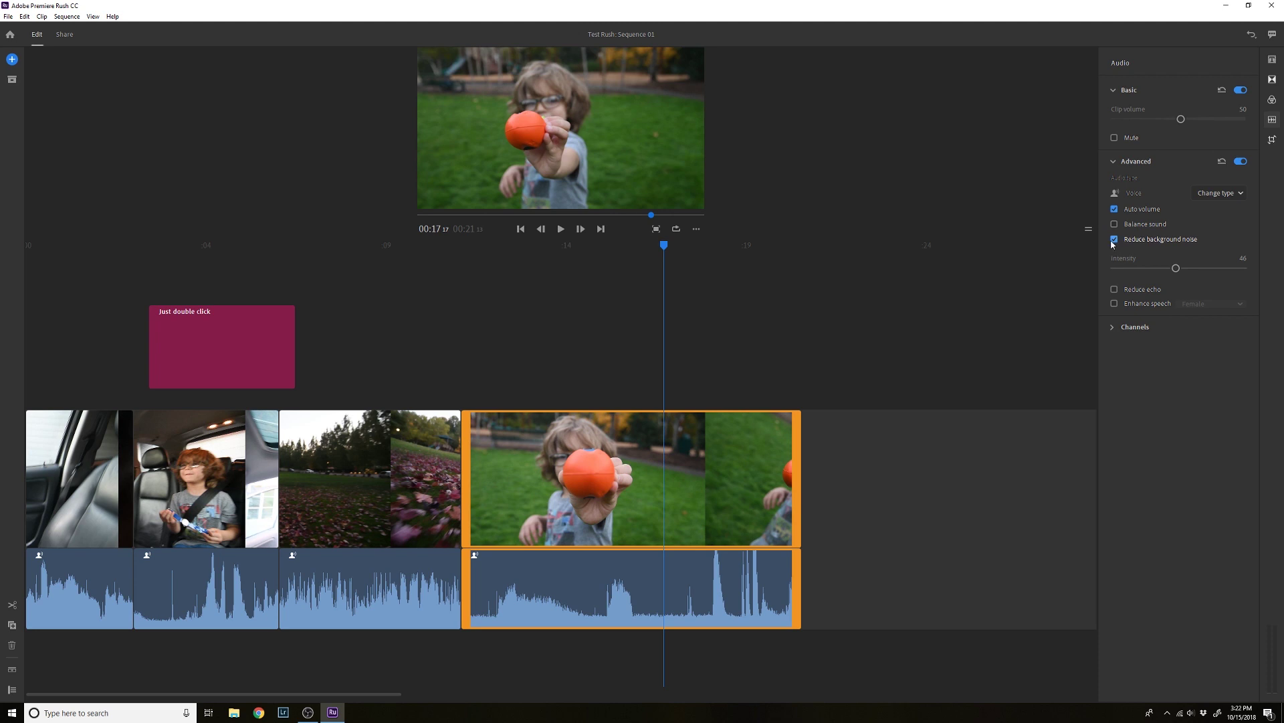
Collapse the advanced audio settings, enlarge the preview, and play the third clip from about 00:10.
{"action": "left_click", "coordinate": [1131, 161]}
{"action": "left_click_drag", "start_coordinate": [1089, 229], "coordinate": [1089, 272]}
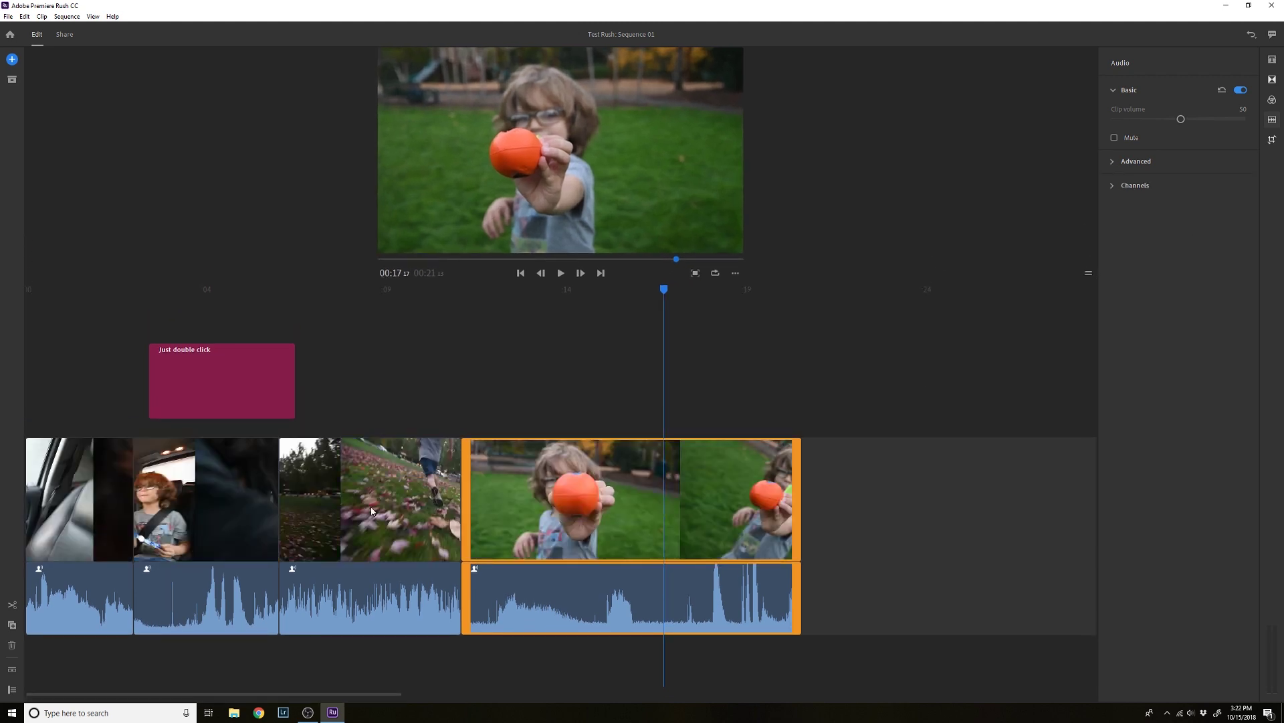
{"action": "left_click", "coordinate": [395, 387]}
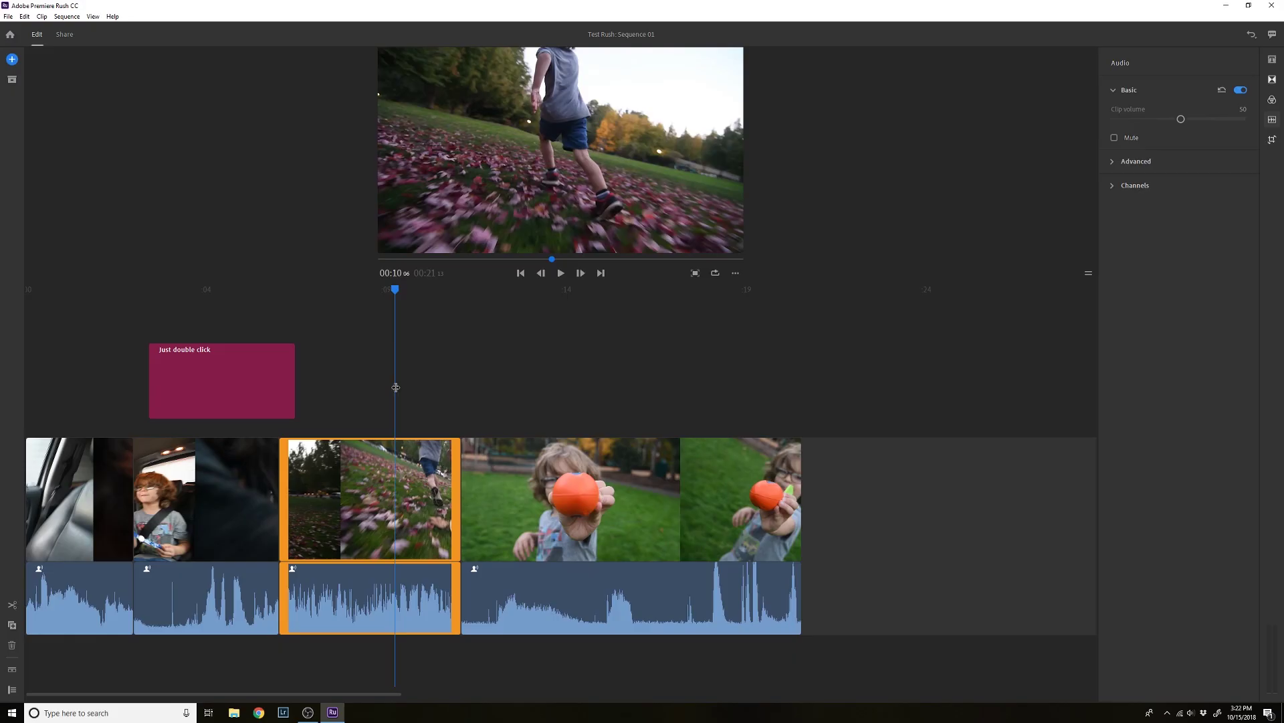
{"action": "key", "text": "space"}
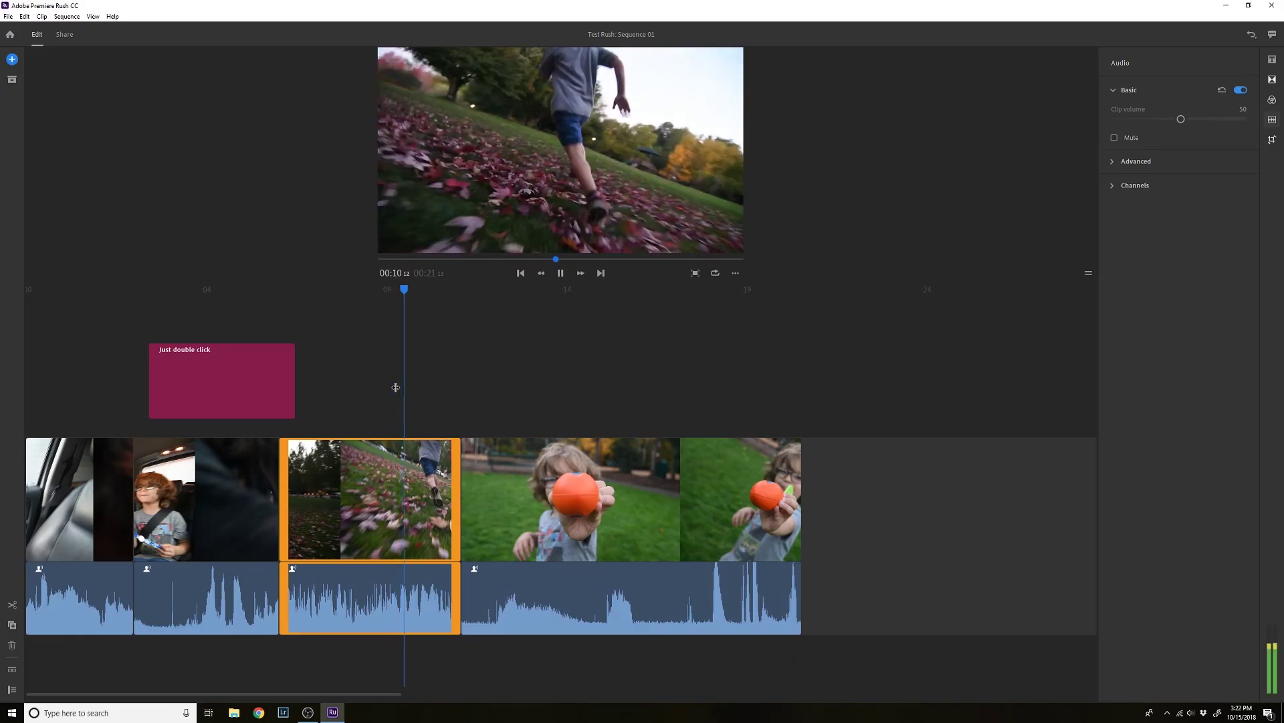
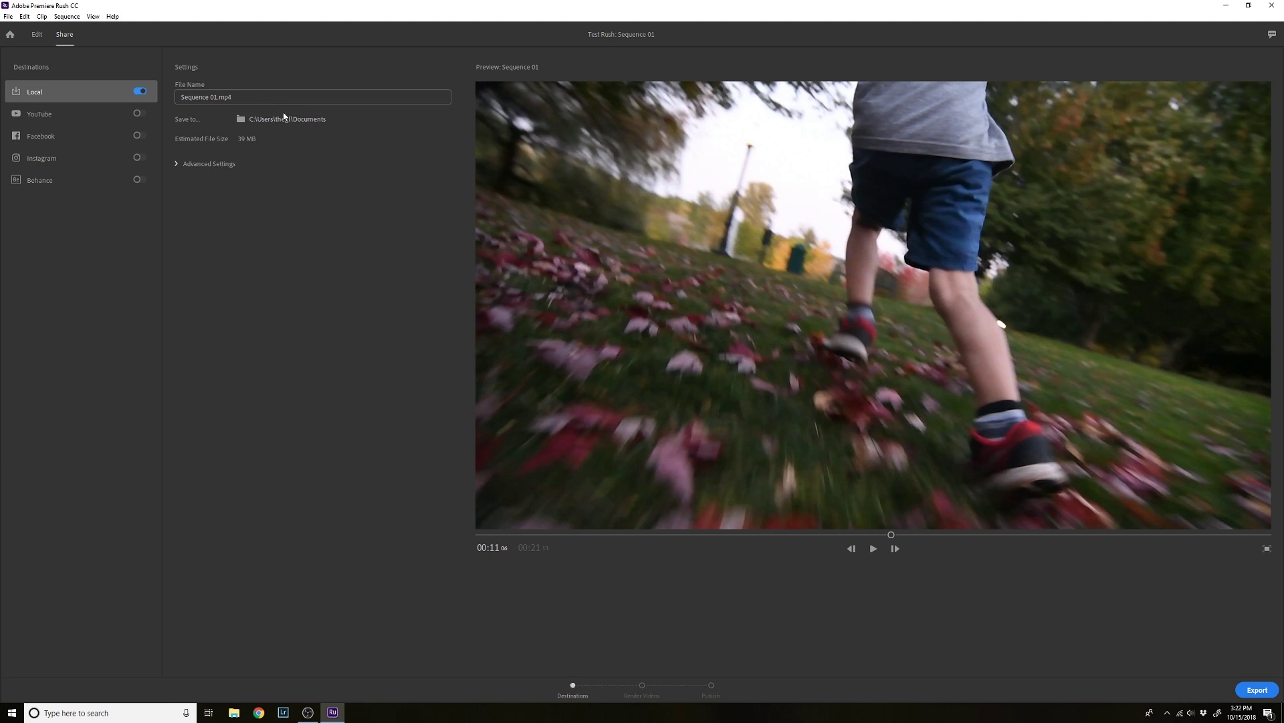
Name the local export file "test rush" and set its save location to the 2T Storage (B:) drive.
{"action": "left_click", "coordinate": [266, 99]}
{"action": "key", "text": "ctrl+a"}
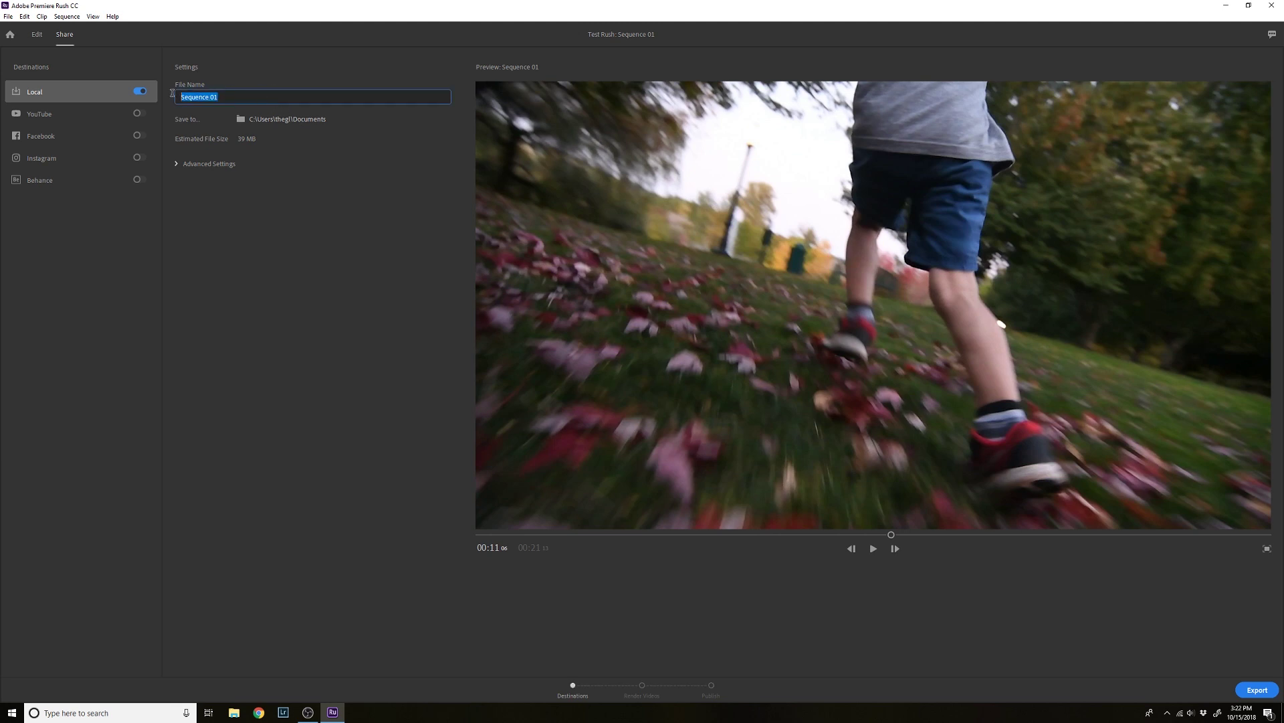
{"action": "type", "text": "test rush"}
{"action": "left_click", "coordinate": [308, 121]}
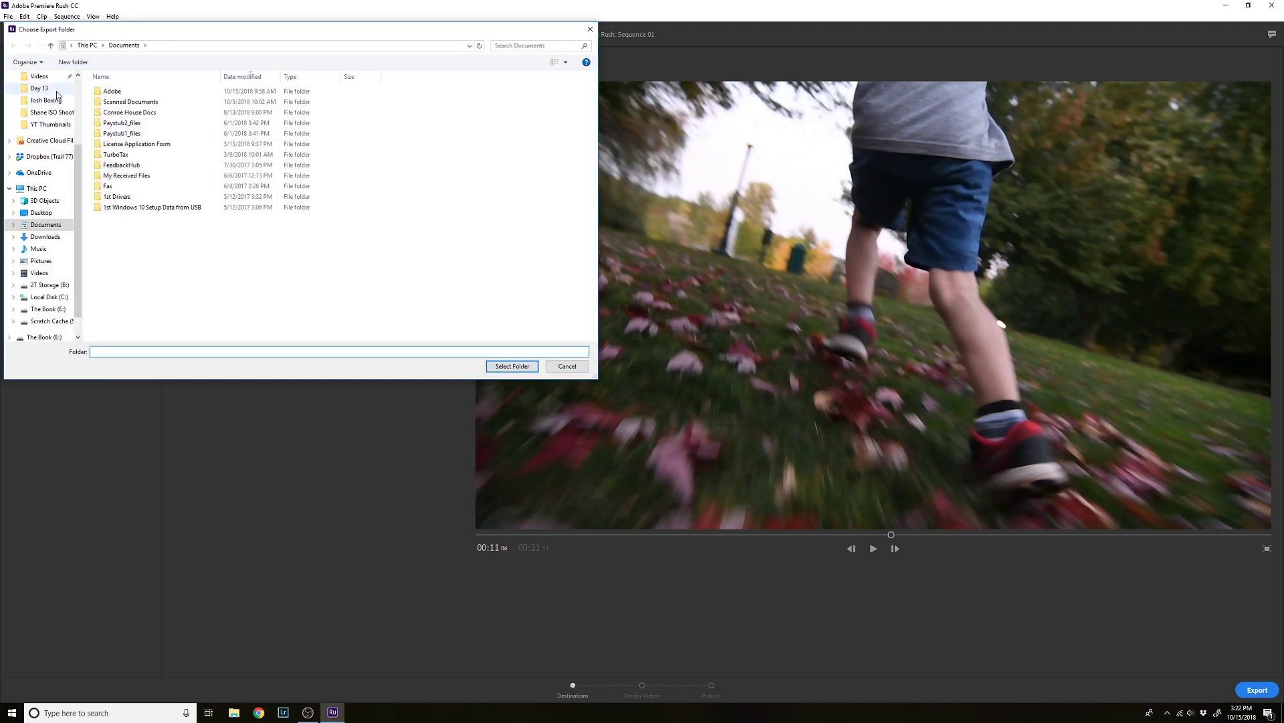
{"action": "left_click", "coordinate": [48, 285]}
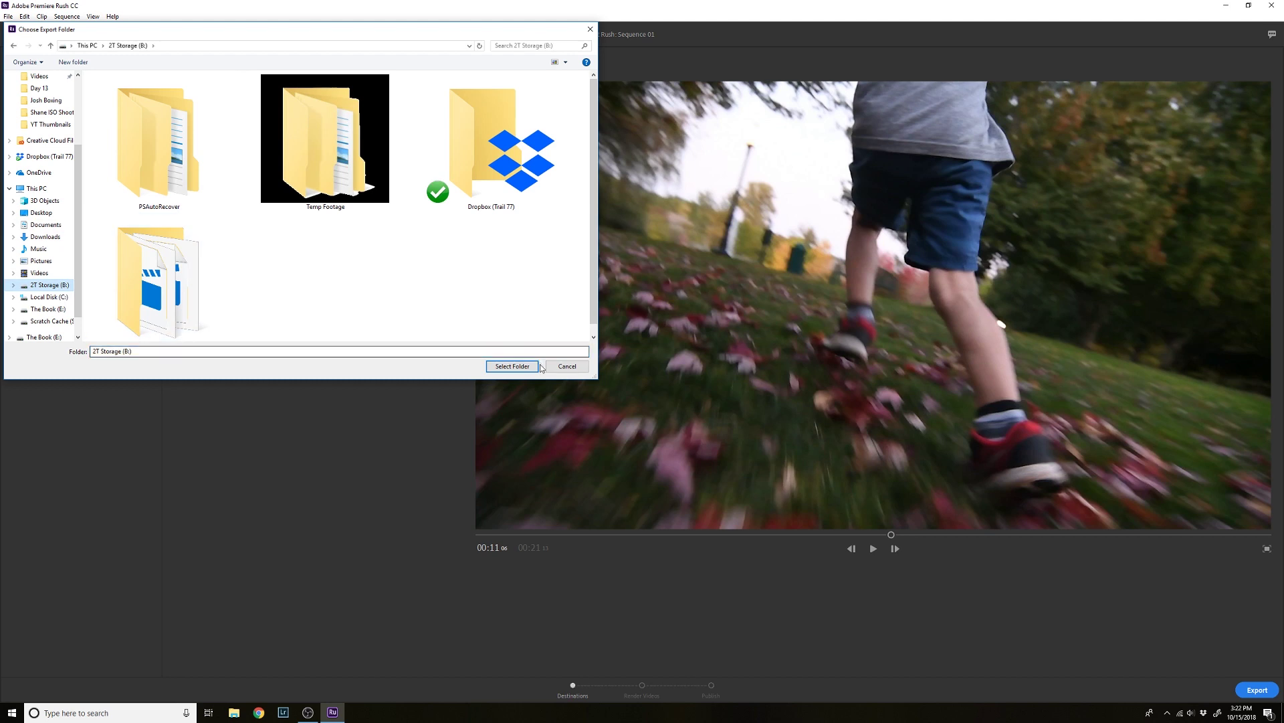
{"action": "left_click", "coordinate": [512, 367]}
Show the advanced settings of the local export and look through the available presets.
{"action": "left_click", "coordinate": [193, 164]}
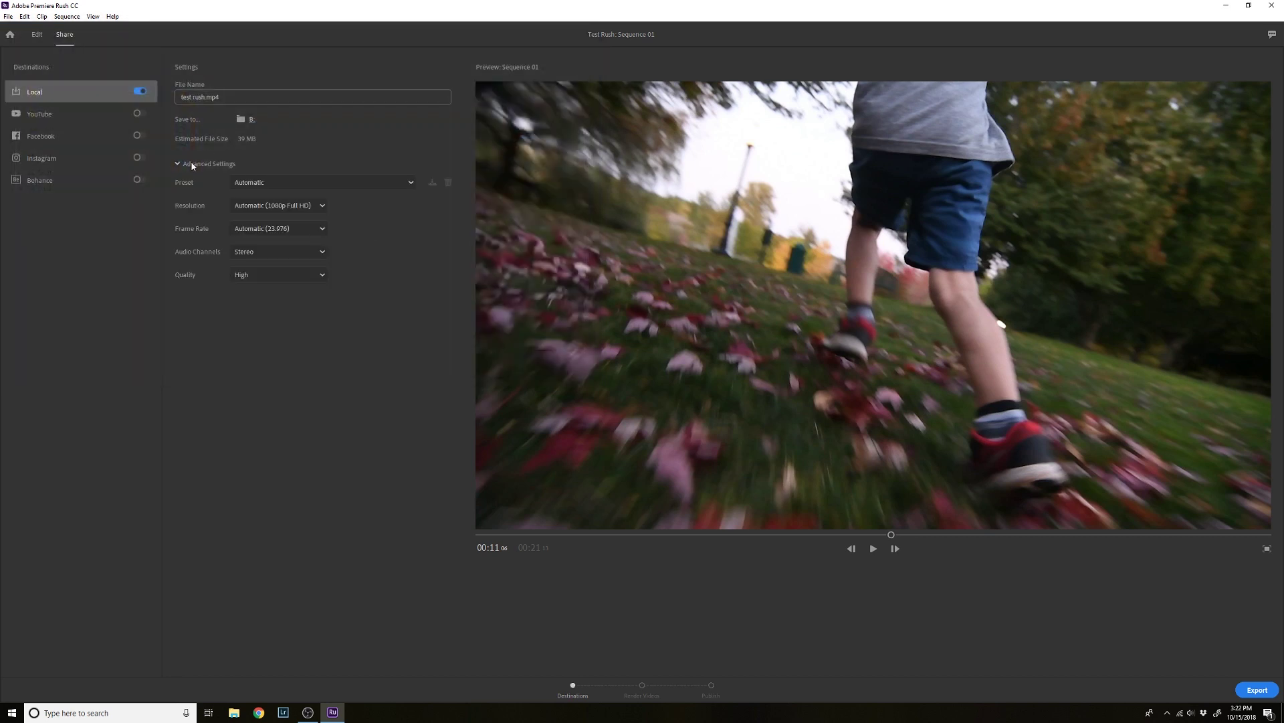
{"action": "left_click", "coordinate": [304, 182]}
{"action": "left_click", "coordinate": [242, 313]}
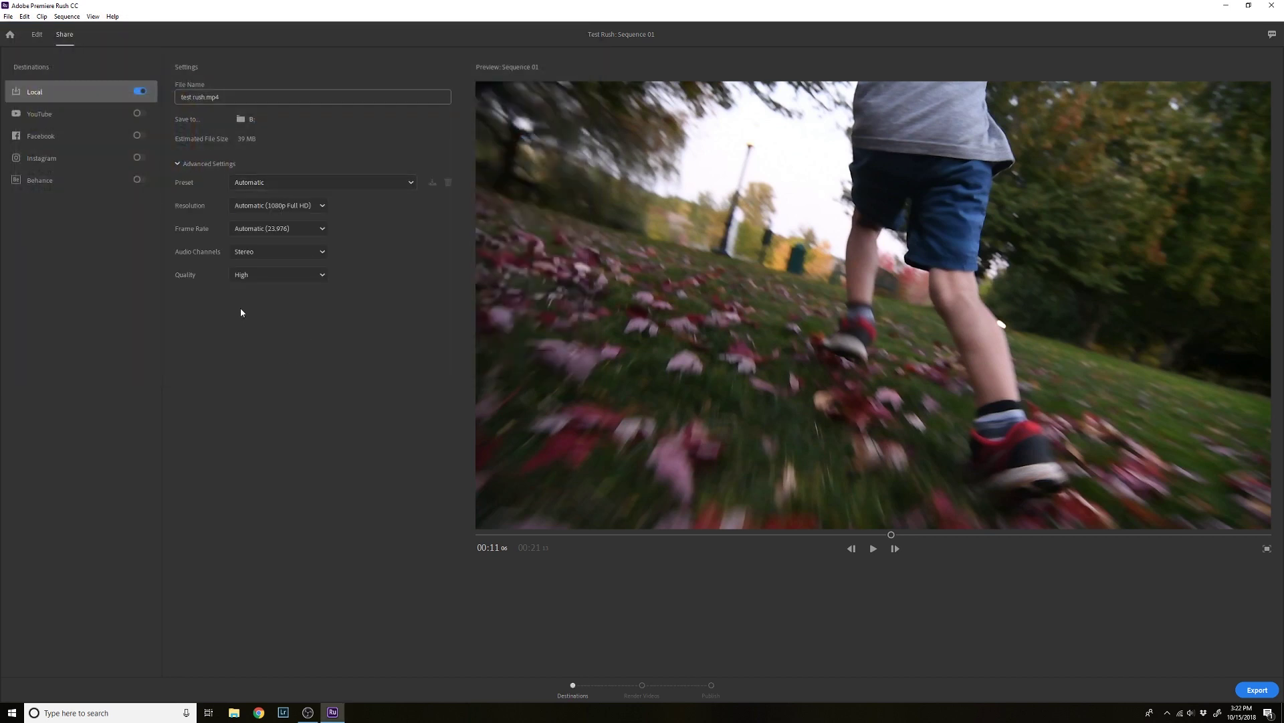
Enable YouTube as an additional sharing destination and assign the upload to the Vlog playlist.
{"action": "left_click", "coordinate": [129, 118]}
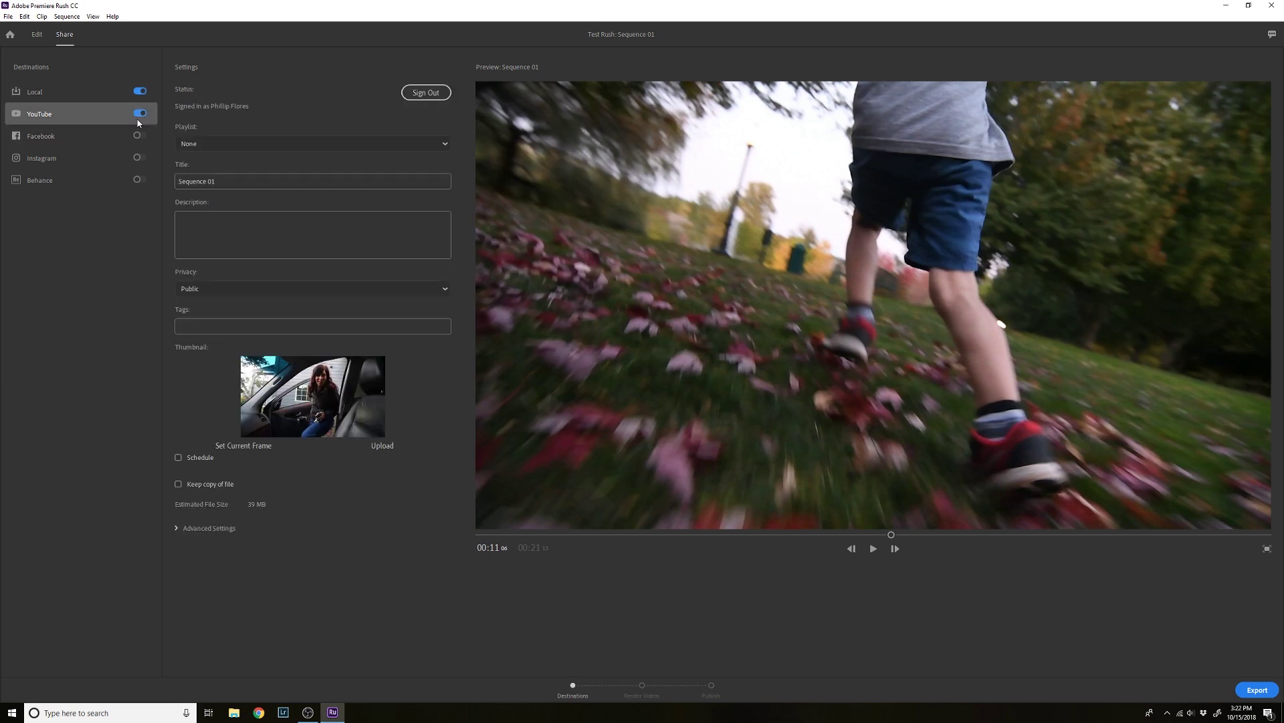
{"action": "left_click", "coordinate": [143, 114]}
{"action": "left_click", "coordinate": [227, 144]}
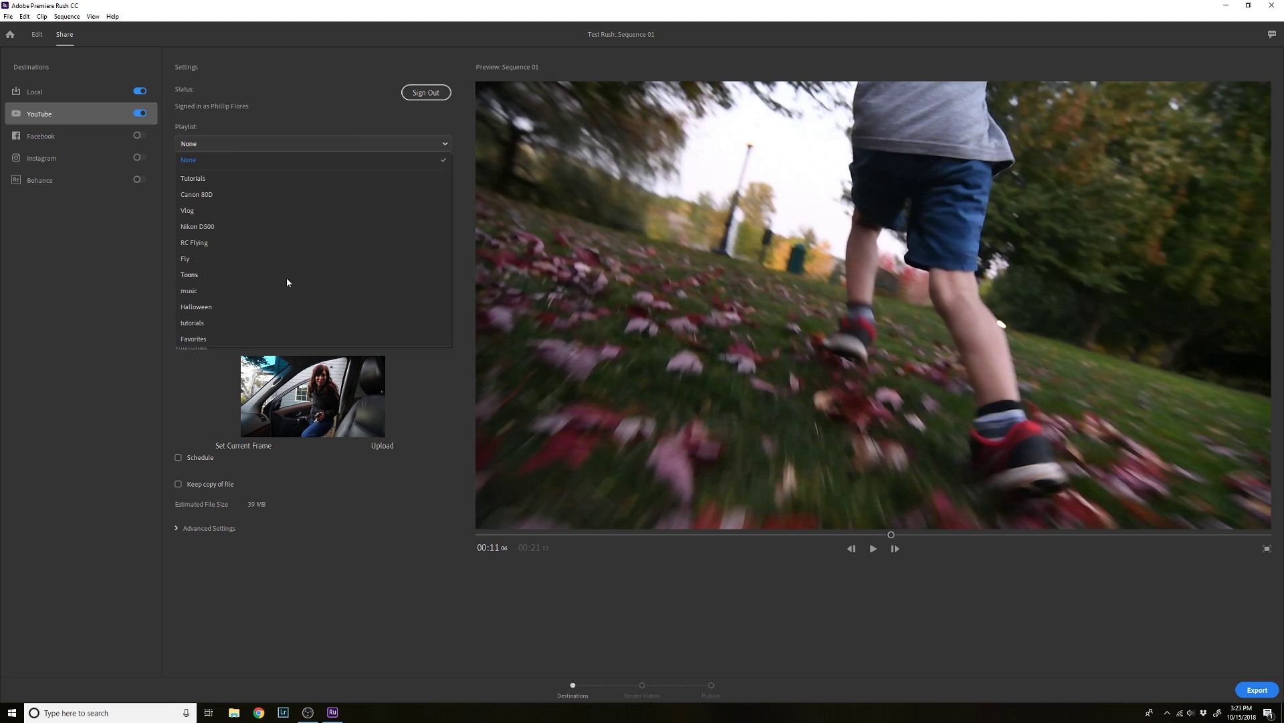
{"action": "left_click", "coordinate": [301, 129]}
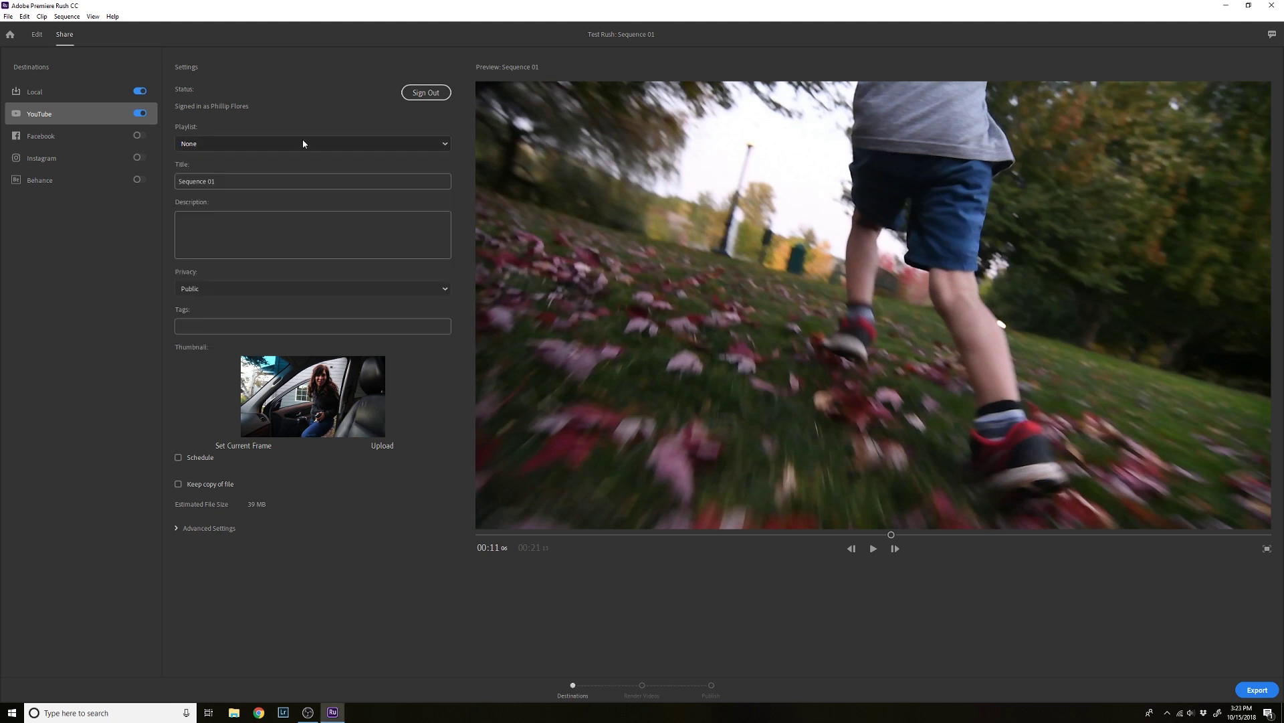
{"action": "left_click", "coordinate": [303, 143]}
{"action": "left_click", "coordinate": [194, 210]}
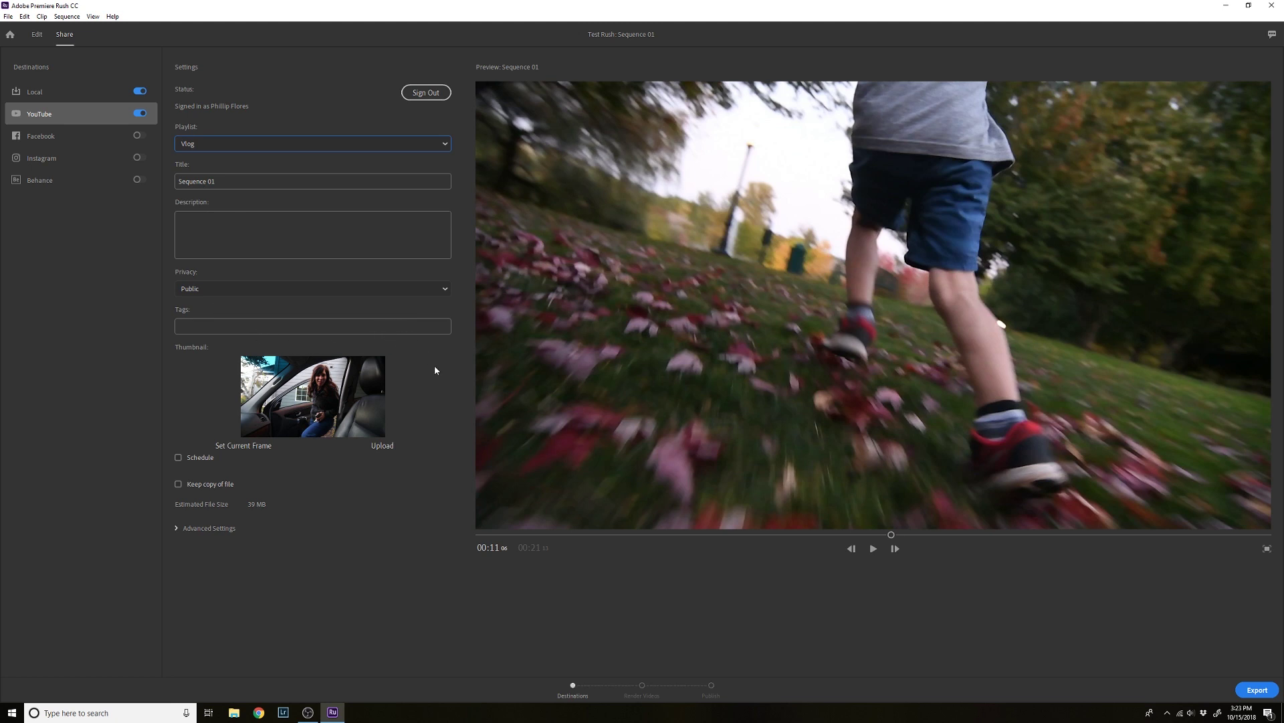
Check the YouTube export's advanced presets, and set the thumbnail to the sequence frame at about 00:07.
{"action": "left_click", "coordinate": [205, 529]}
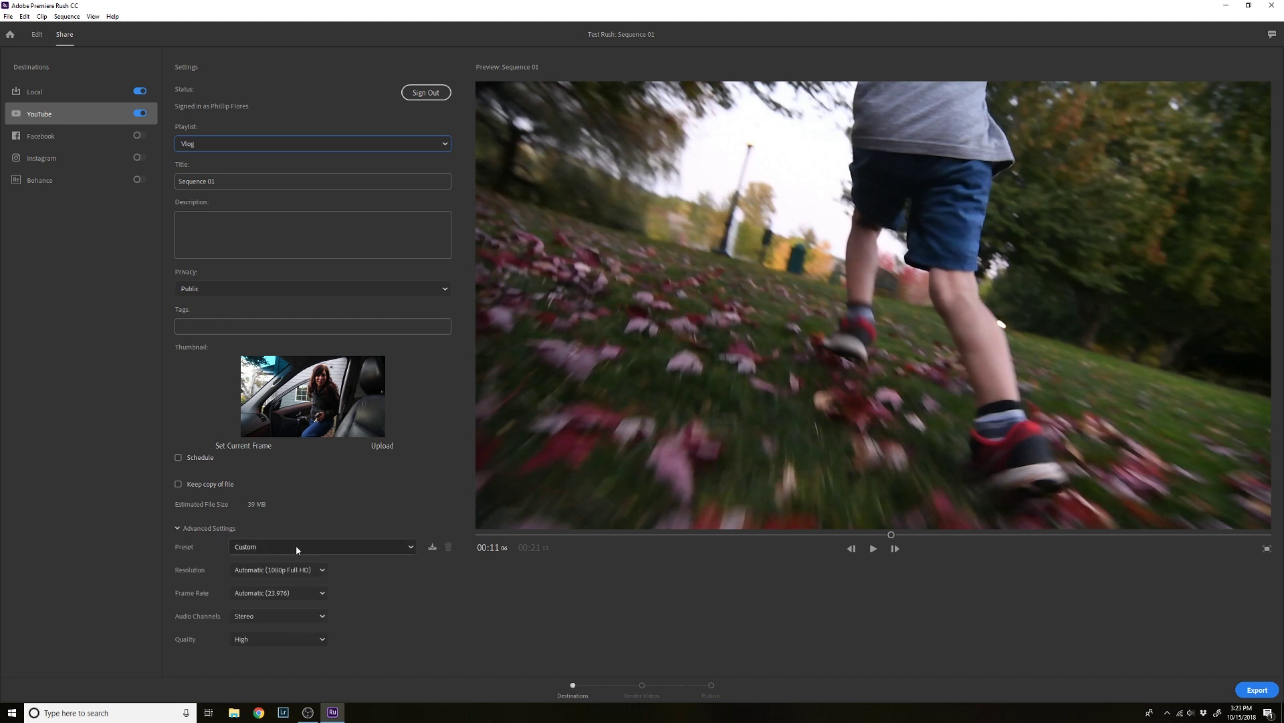
{"action": "left_click", "coordinate": [371, 547]}
{"action": "left_click", "coordinate": [386, 545]}
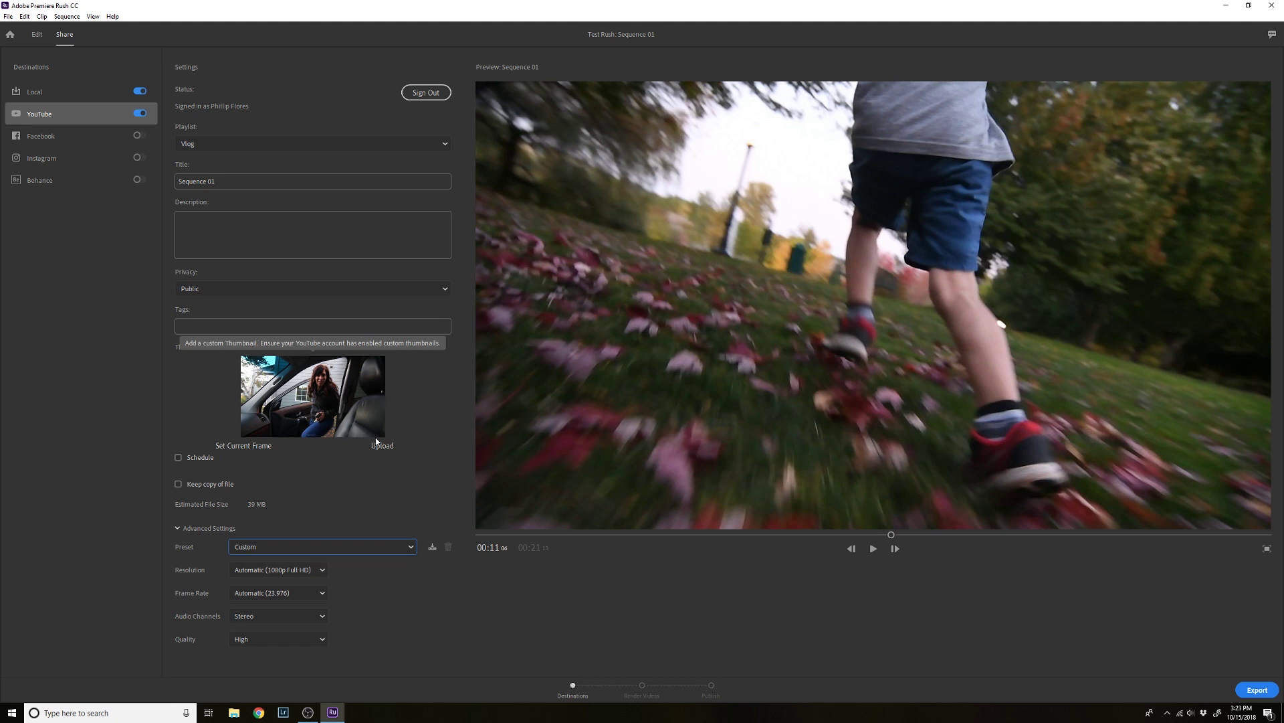
{"action": "left_click_drag", "start_coordinate": [891, 534], "coordinate": [734, 547]}
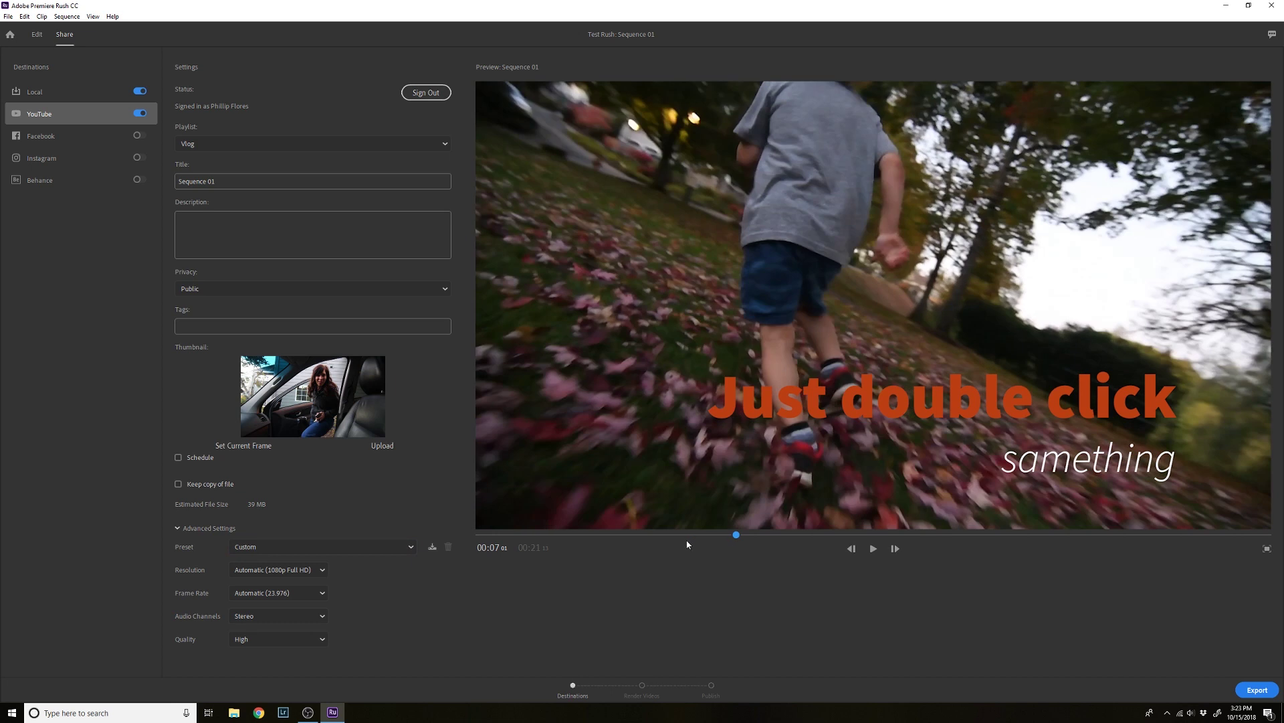
{"action": "left_click", "coordinate": [251, 445]}
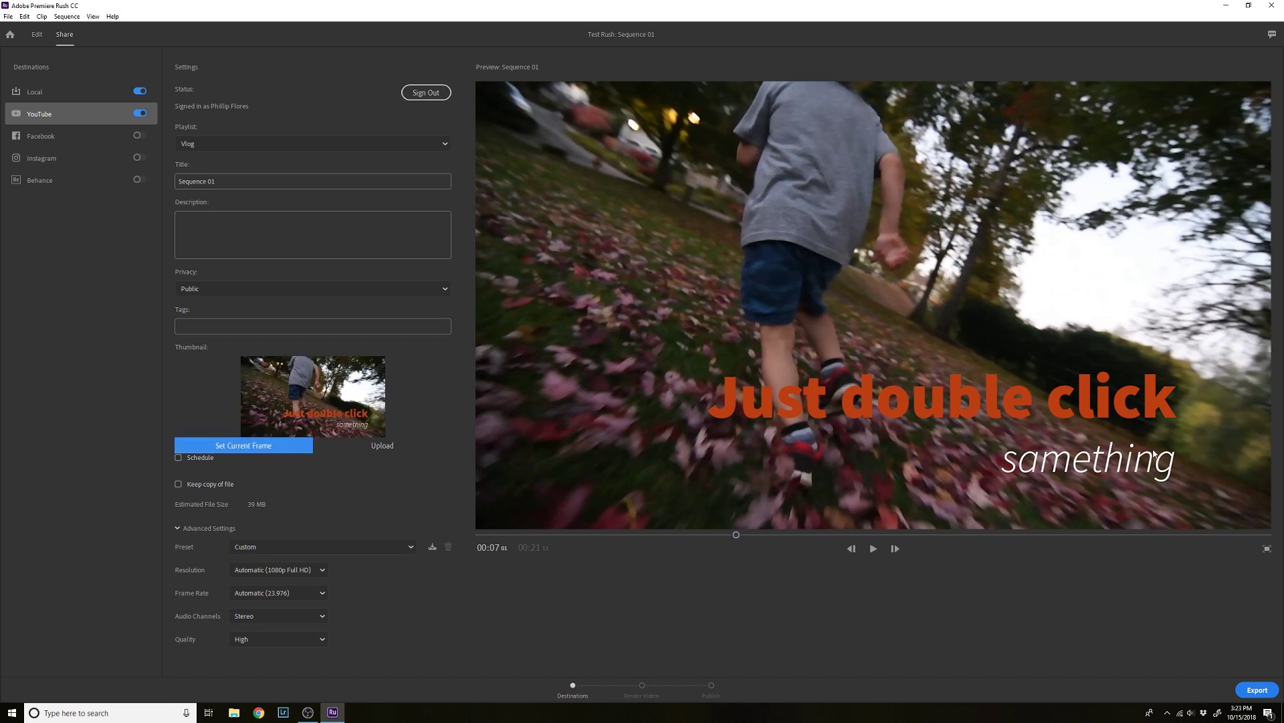
Turn off the YouTube destination to export the video locally only, and return to the project list.
{"action": "left_click", "coordinate": [144, 115]}
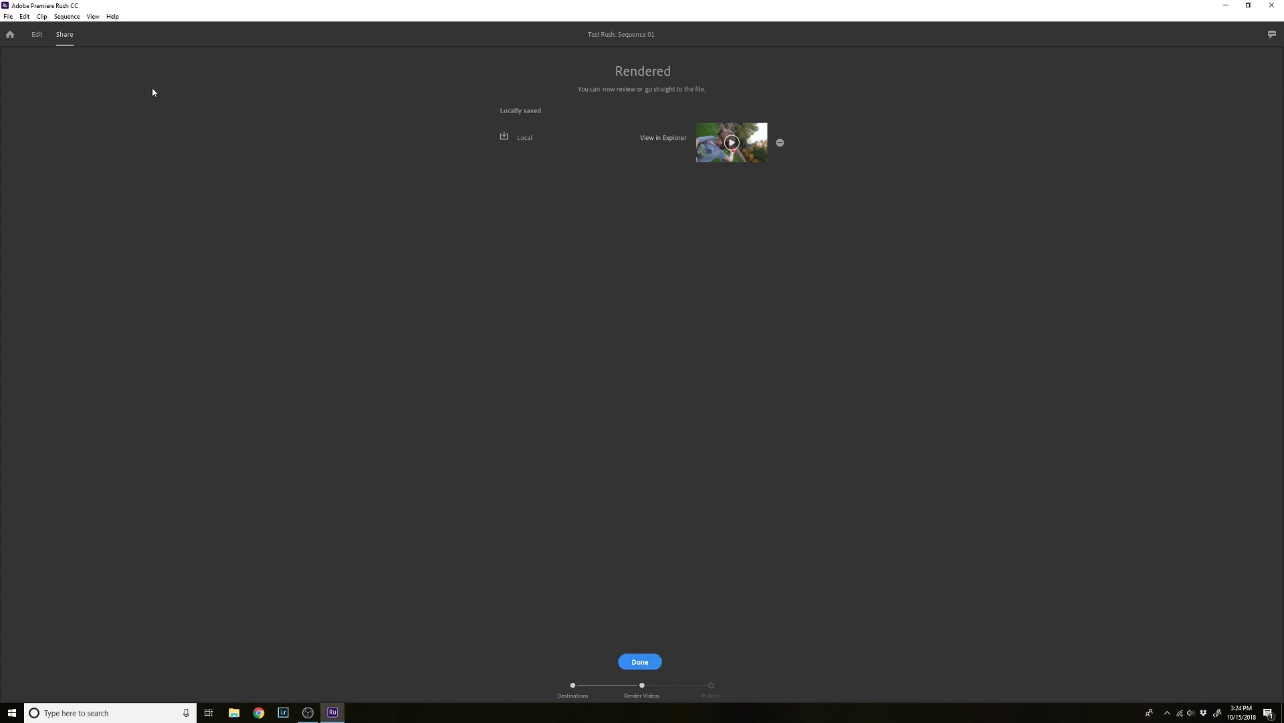
{"action": "left_click", "coordinate": [10, 35]}
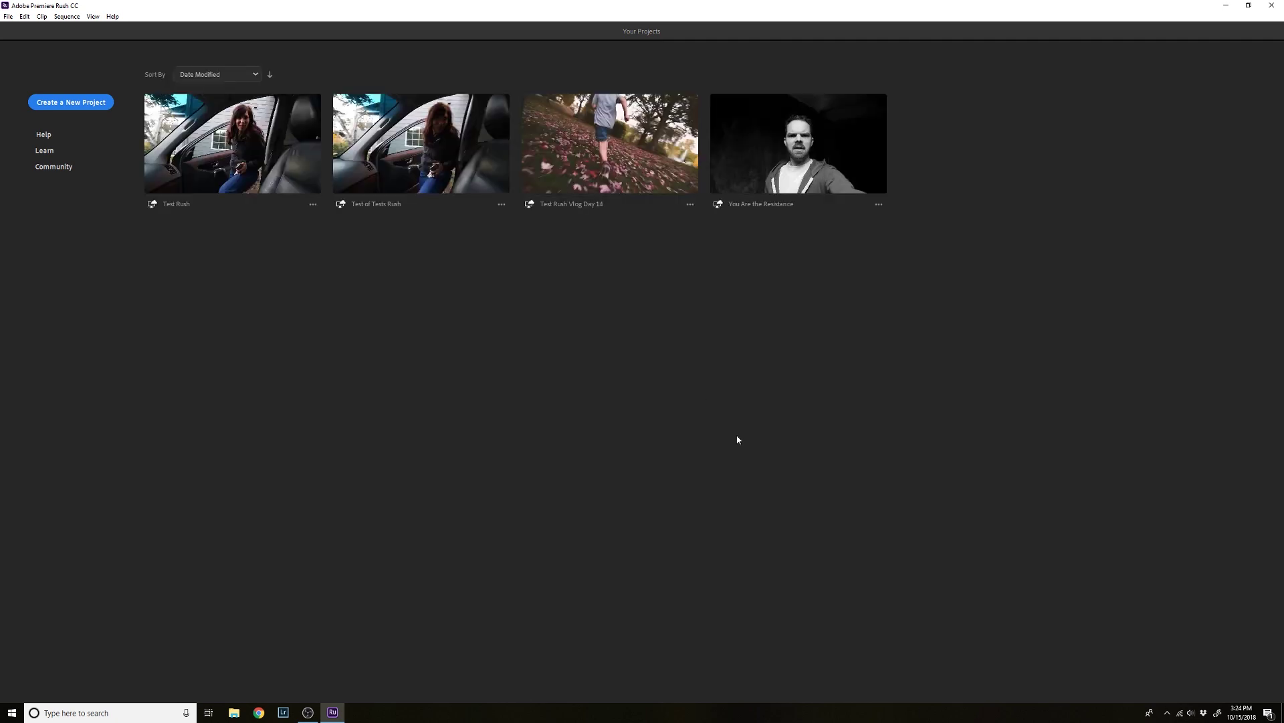
Play the exported test rush.mp4 from the 2T Storage (B:) drive in File Explorer, and close the player.
{"action": "left_click", "coordinate": [233, 711]}
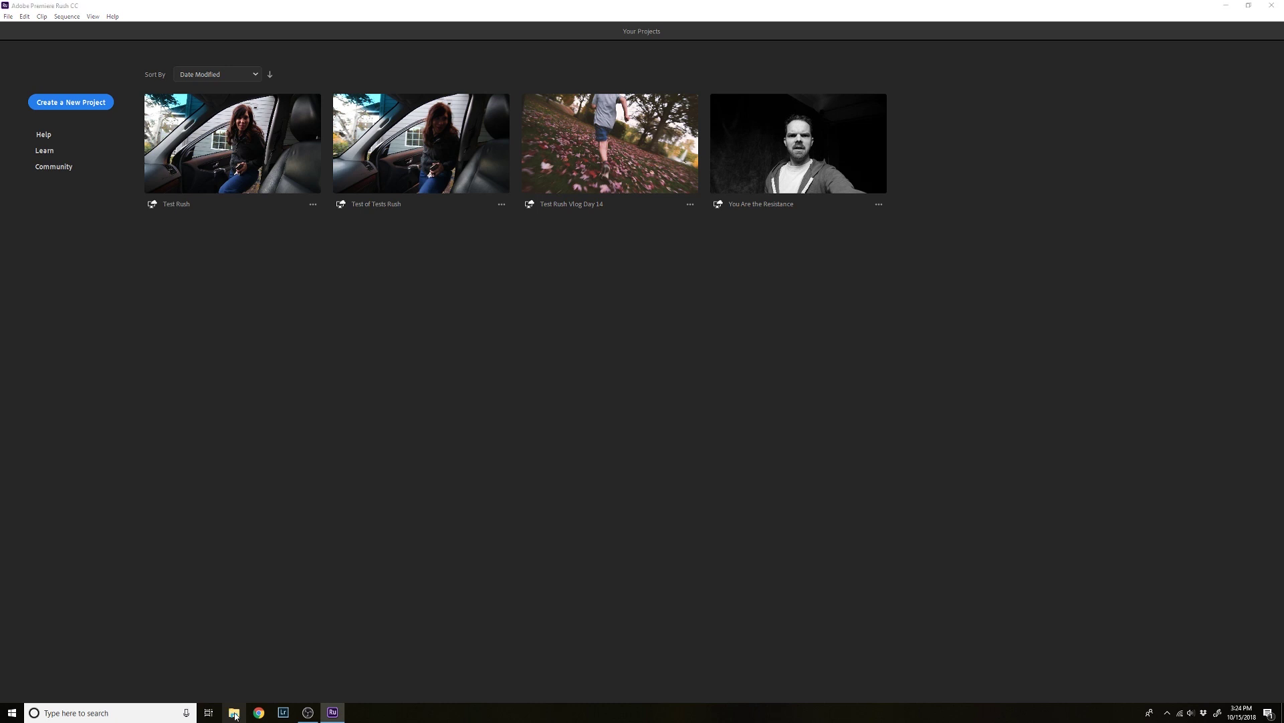
{"action": "left_click", "coordinate": [247, 191]}
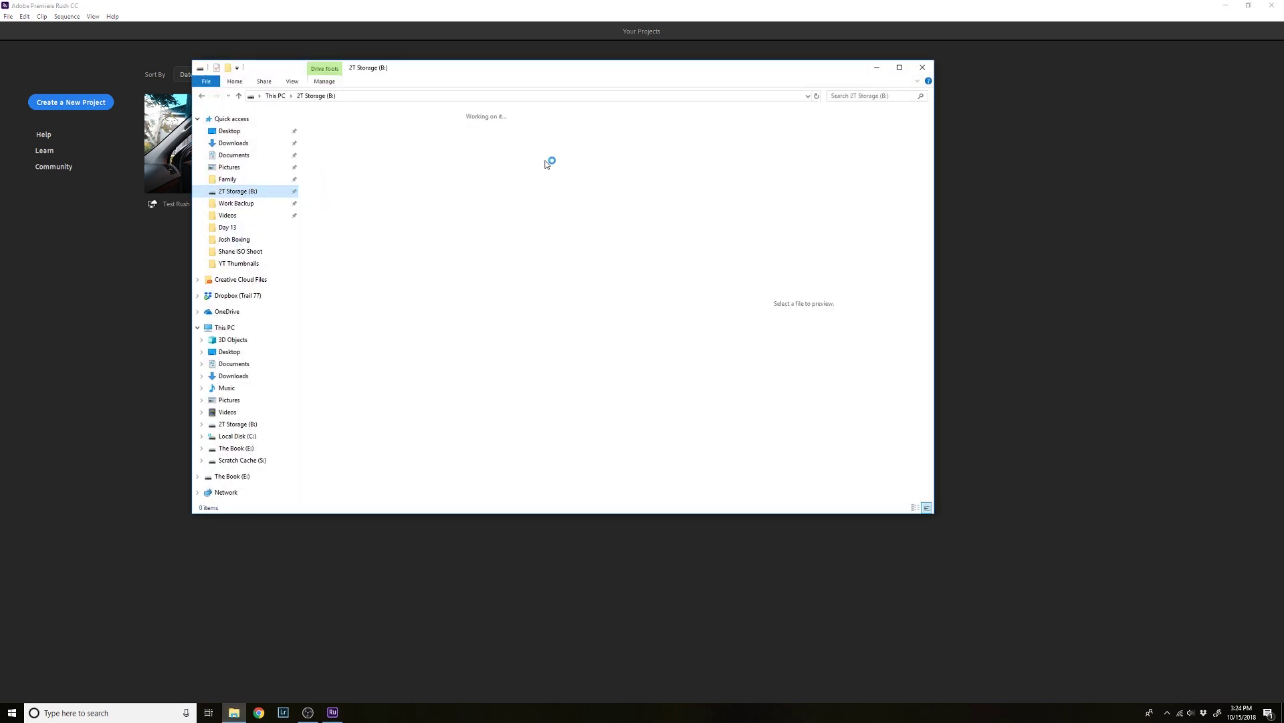
{"action": "left_click", "coordinate": [572, 140]}
{"action": "double_click", "coordinate": [574, 138]}
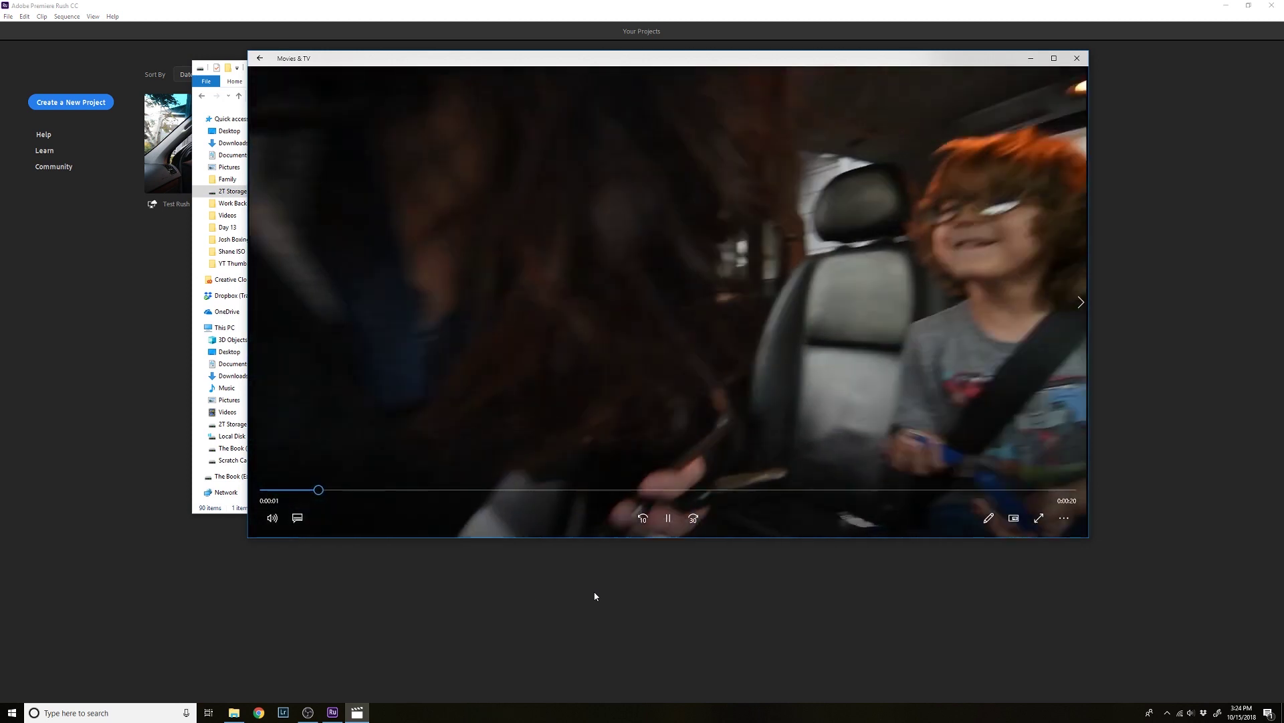
{"action": "left_click_drag", "start_coordinate": [430, 59], "coordinate": [372, 60]}
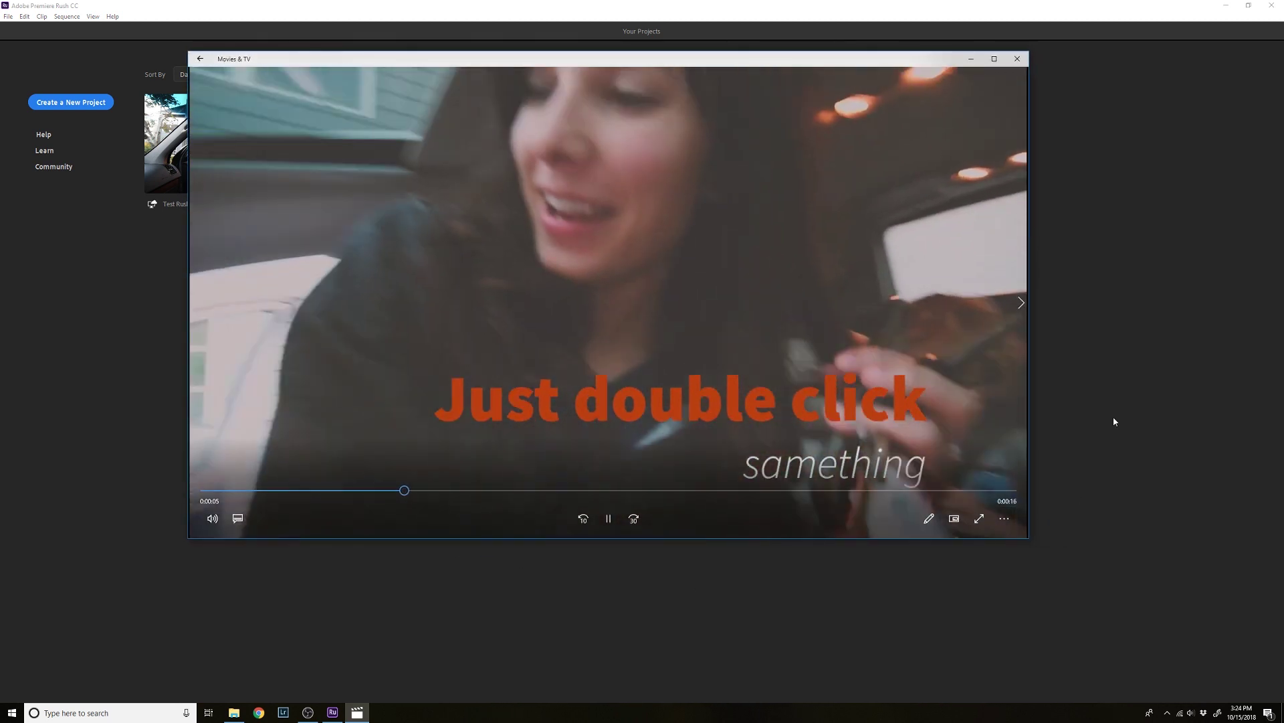
{"action": "left_click", "coordinate": [1017, 58]}
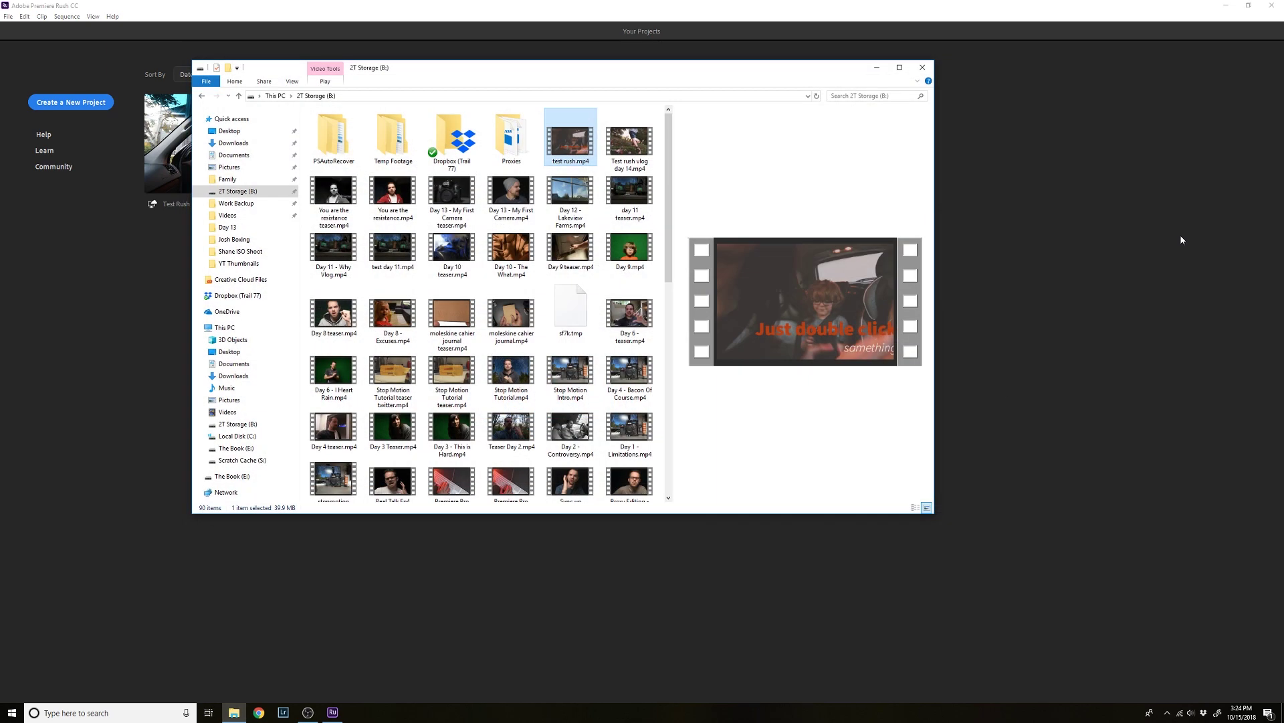